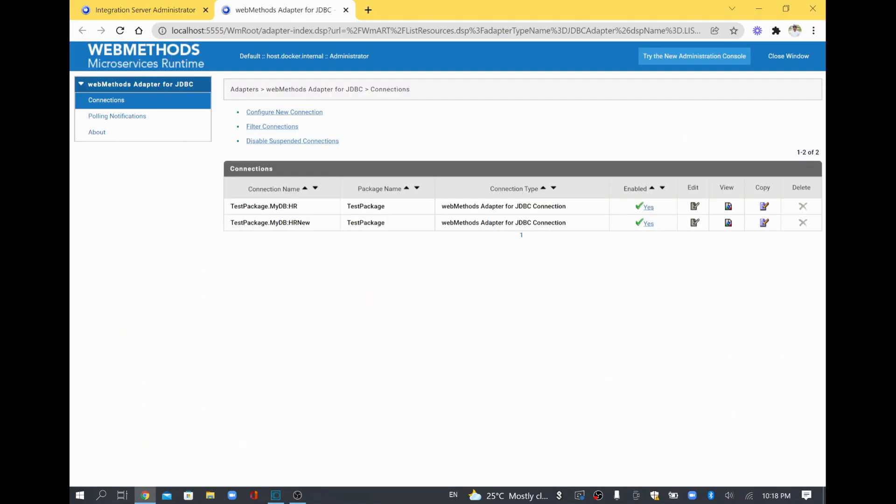
Review the names of the two JDBC adapter connections, TestPackage.MyDB:HR and TestPackage.MyDB:HRNew
drag(299, 206, 230, 206)
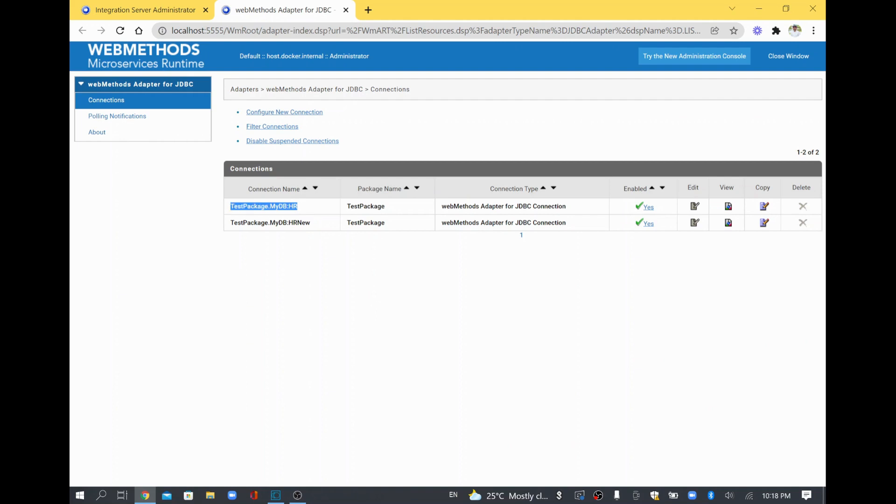
click(300, 215)
drag(298, 206, 315, 226)
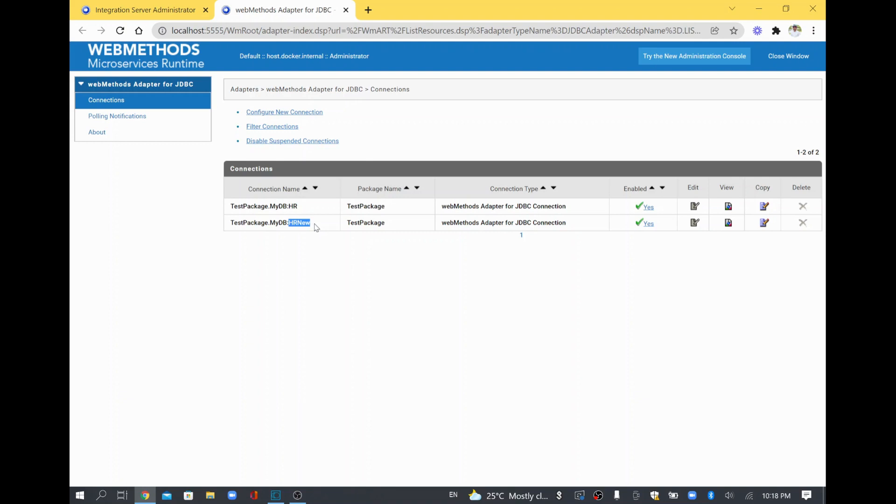
drag(299, 206, 230, 206)
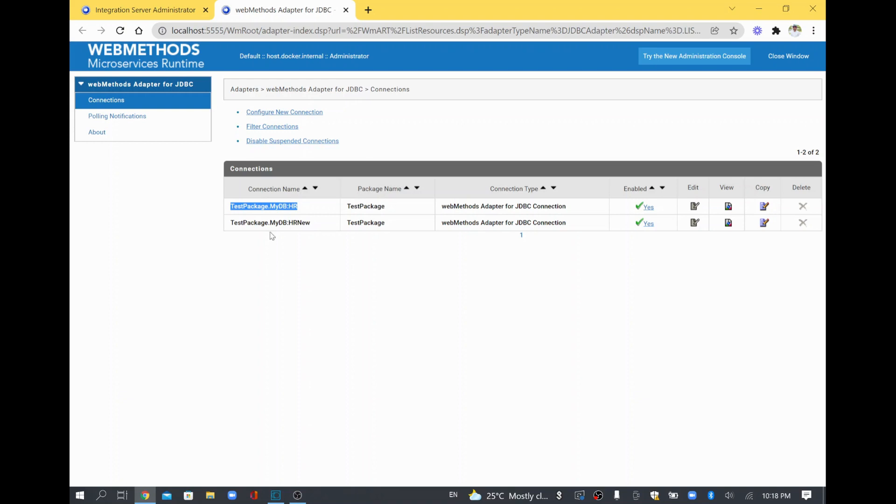
drag(311, 223, 230, 223)
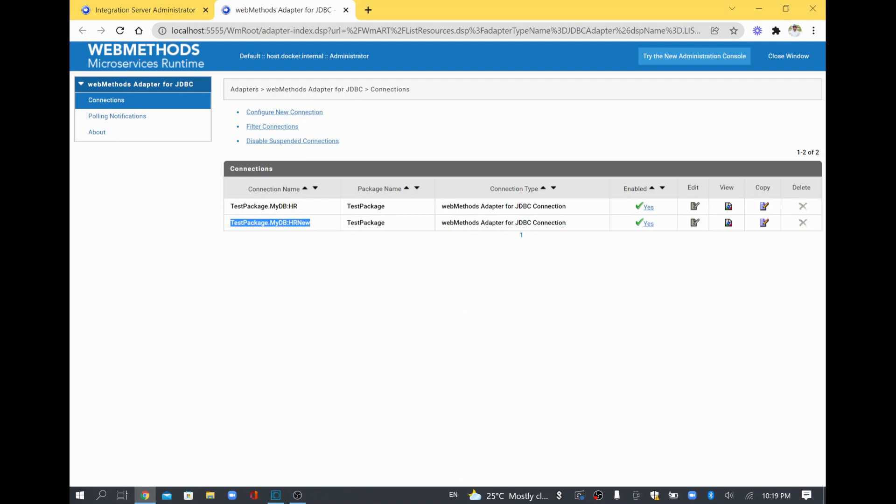
double_click(290, 206)
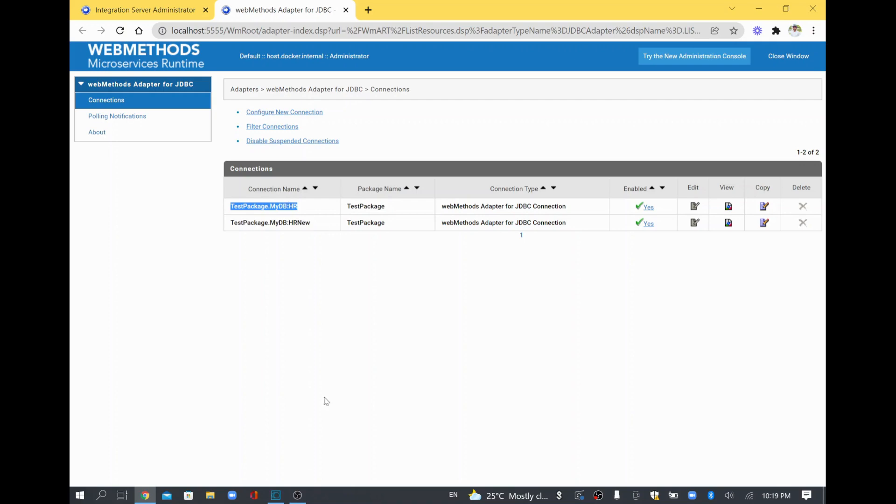
Switch to webMethods Service Designer and create a folder named adapterServices inside the TestPackage folder
click(276, 496)
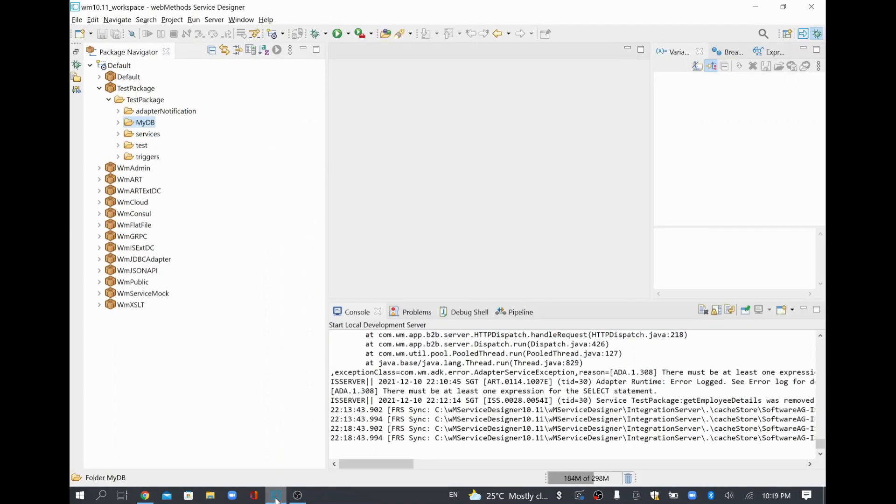
right_click(147, 103)
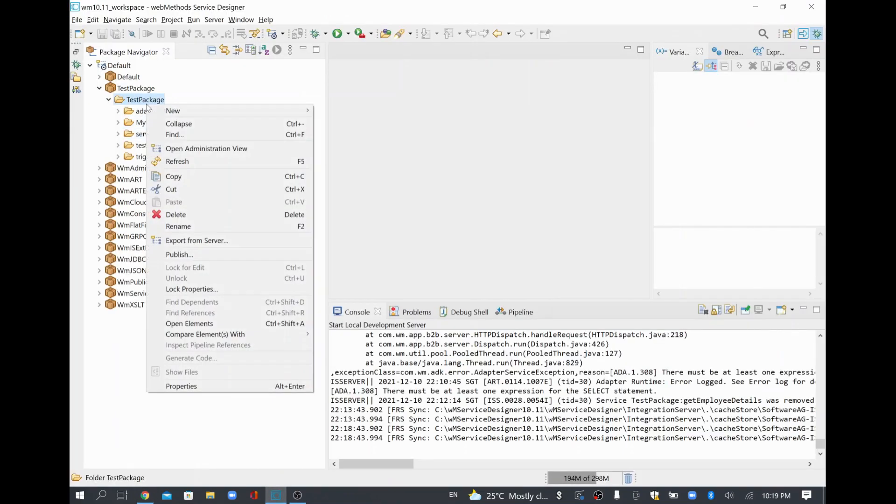
mouse_move(308, 117)
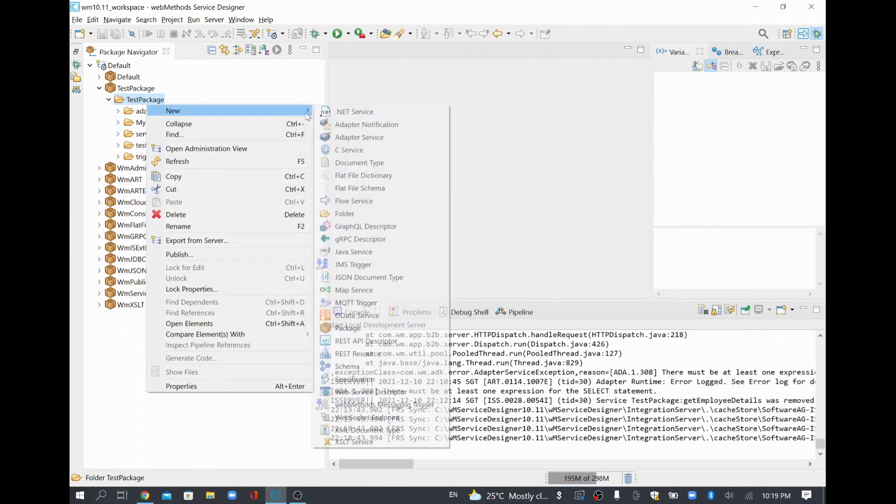
click(339, 218)
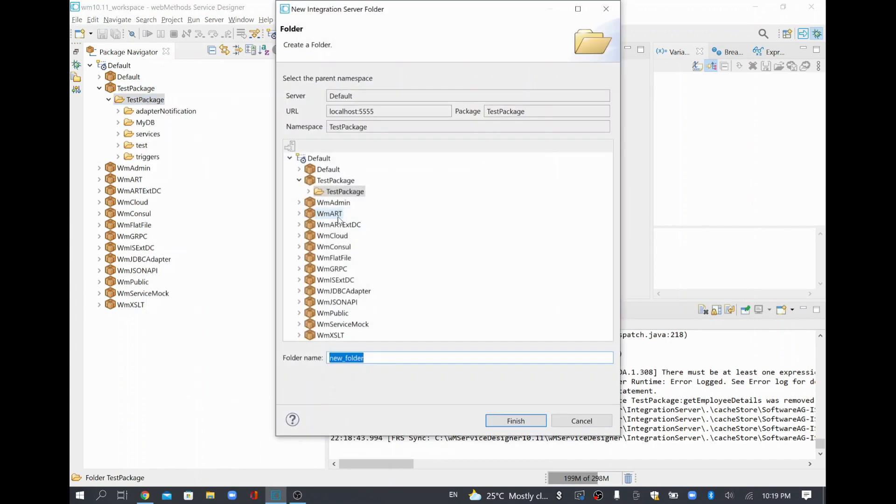
text(adapt)
key(BackSpace)
text(pterServices)
key(Return)
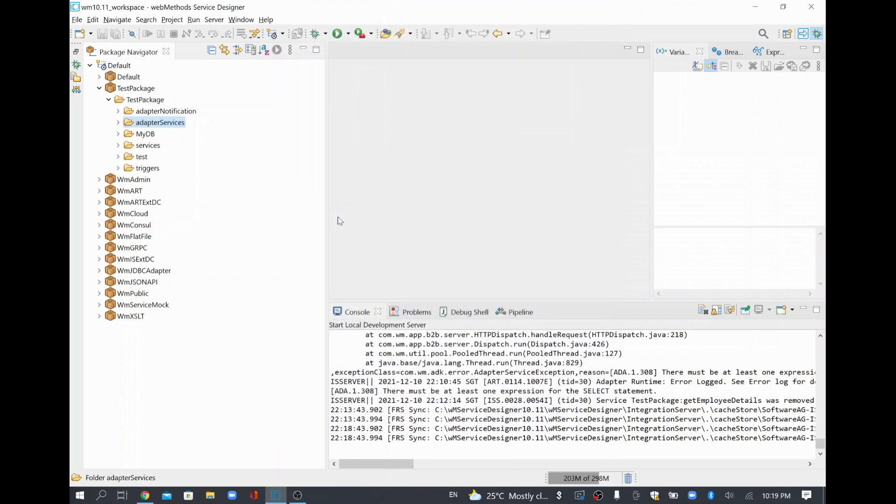
Start a new adapter service named getEmployeeDetails in the adapterServices folder and proceed to choosing its adapter type
right_click(162, 130)
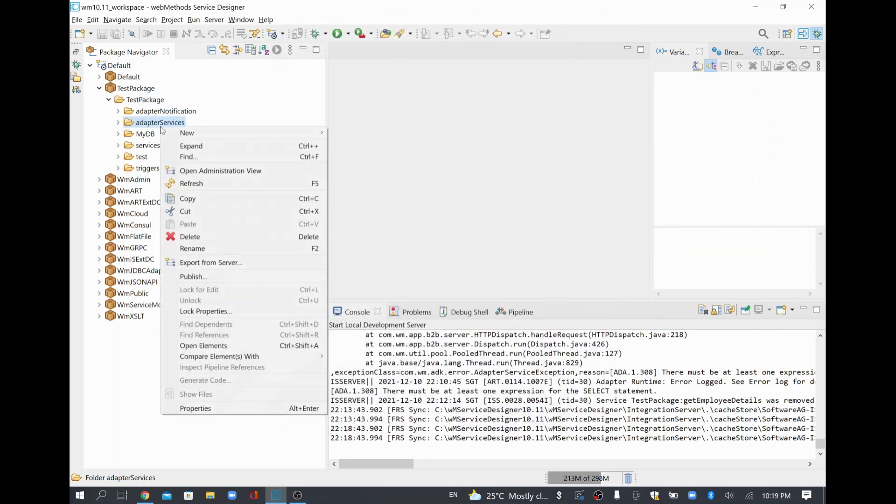
mouse_move(243, 133)
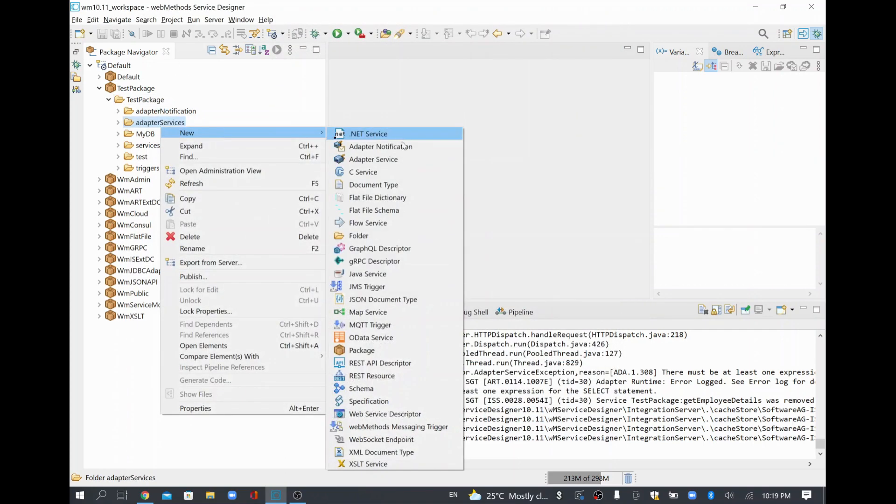
click(422, 160)
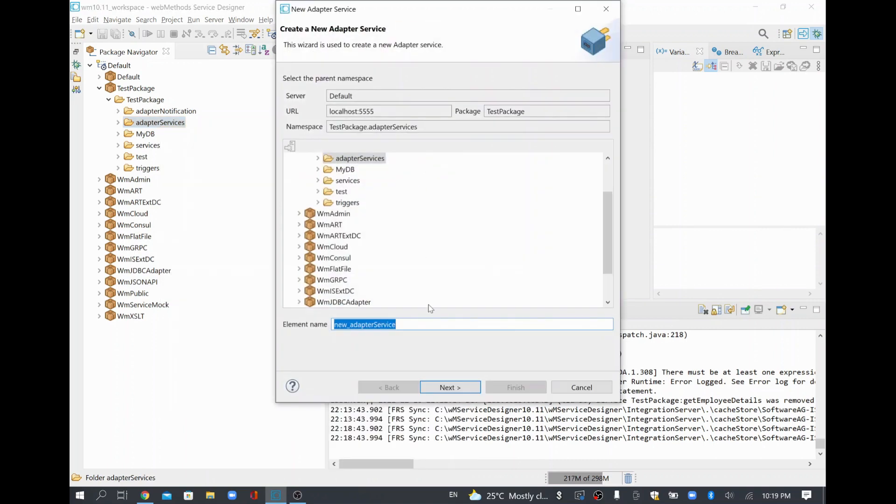
text(g)
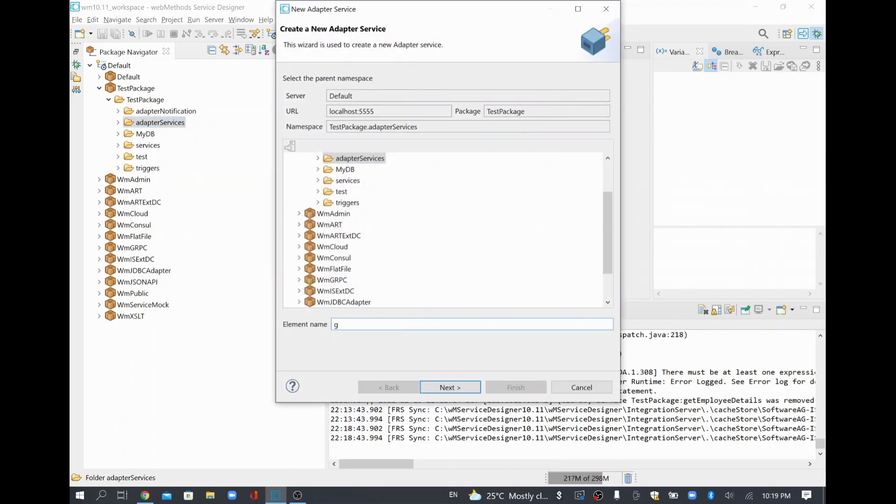
text(etEmployeeDetails)
click(450, 388)
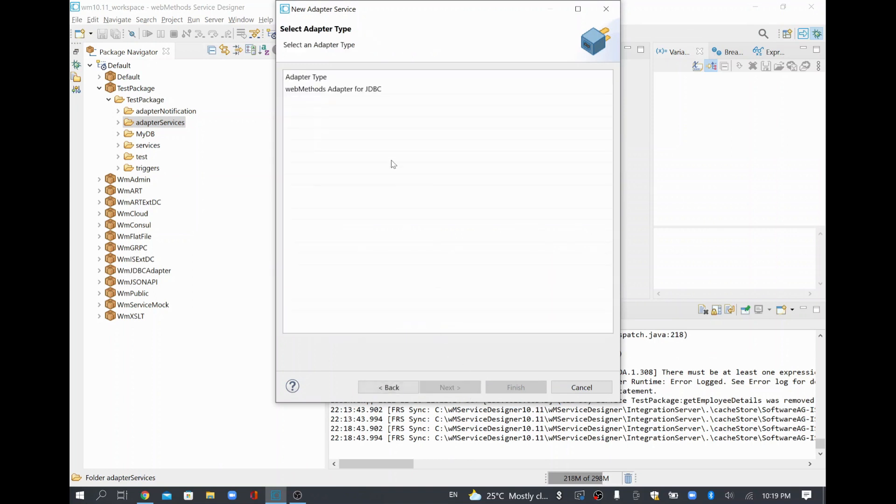
Create the service with webMethods Adapter for JDBC, the TestPackage.MyDB:HR connection and the SelectSQL template
click(393, 91)
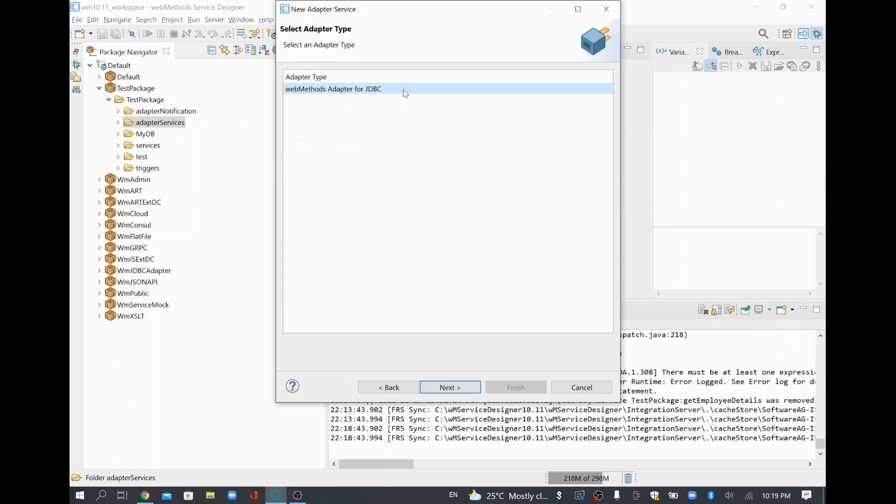
click(464, 391)
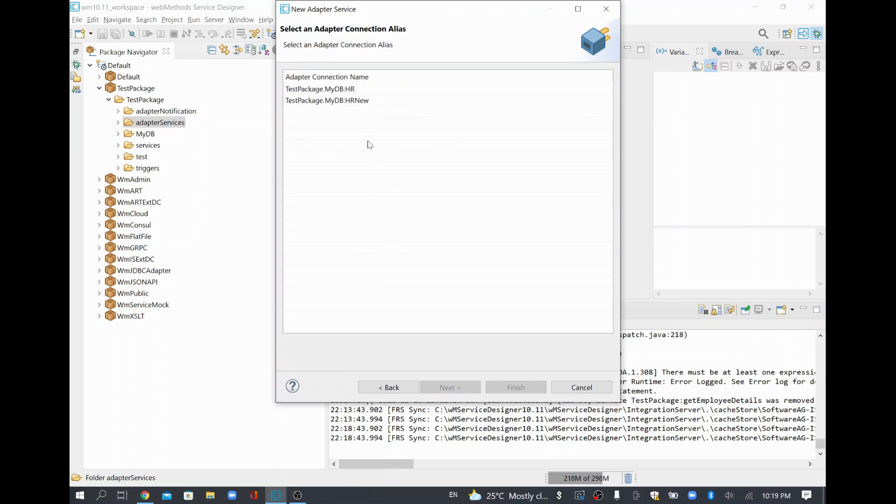
click(373, 85)
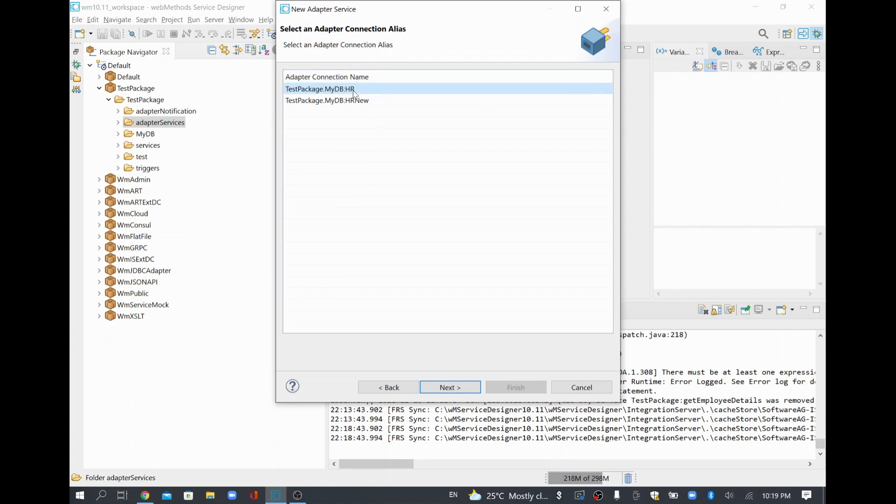
click(456, 389)
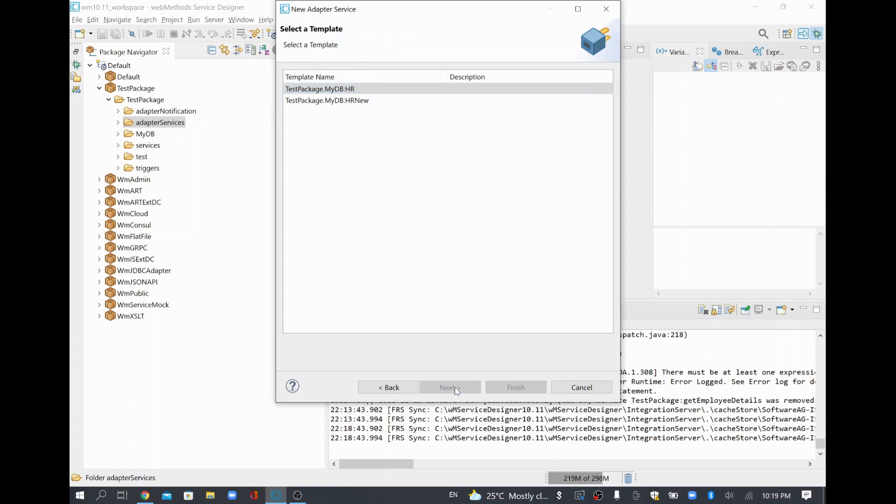
click(362, 100)
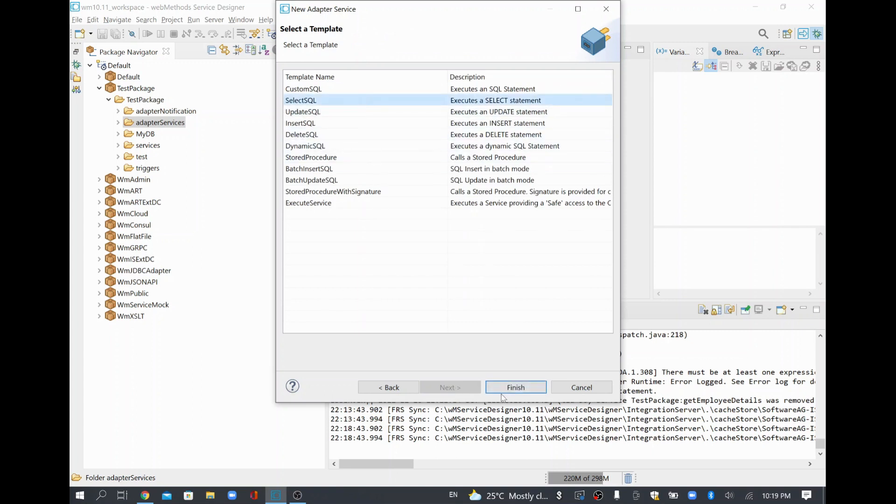
click(508, 391)
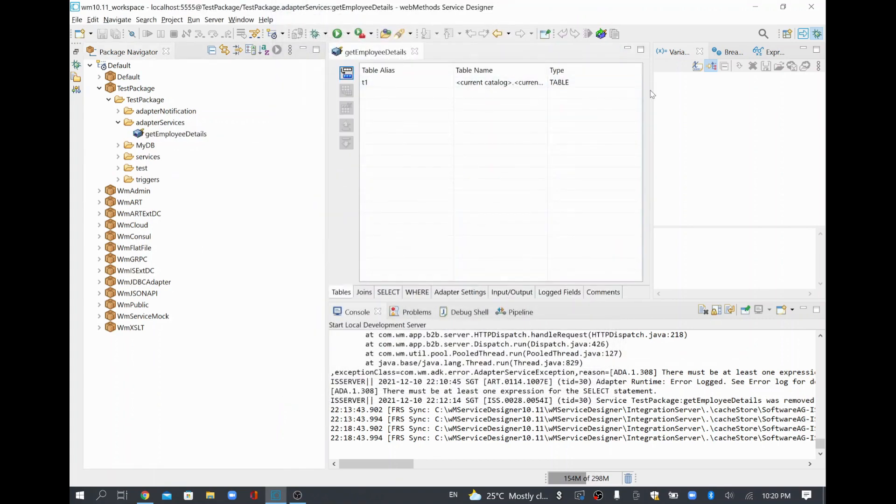
Widen the service editor and narrow the Table Alias column to read the full name of table t1
drag(652, 94, 764, 90)
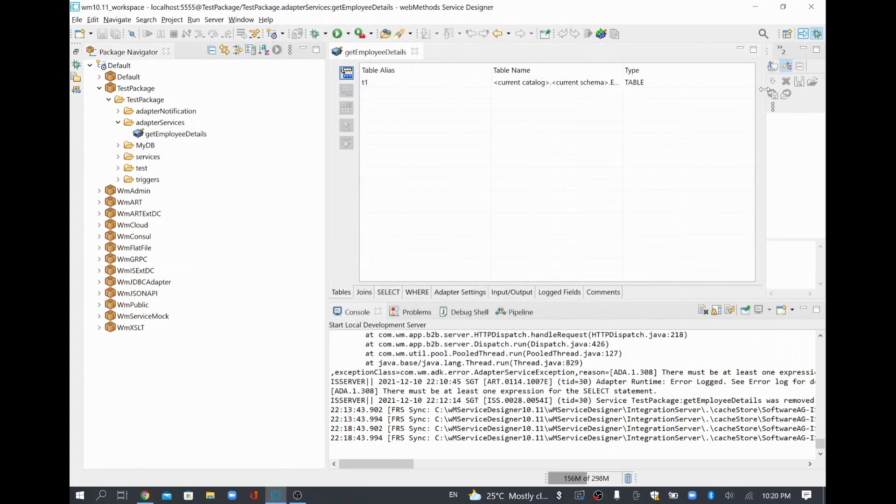
drag(491, 69, 404, 68)
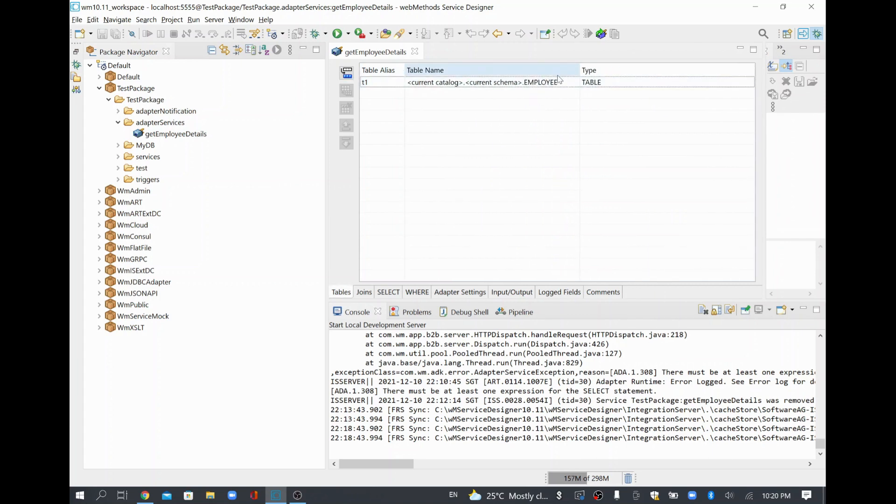
click(530, 84)
click(530, 84)
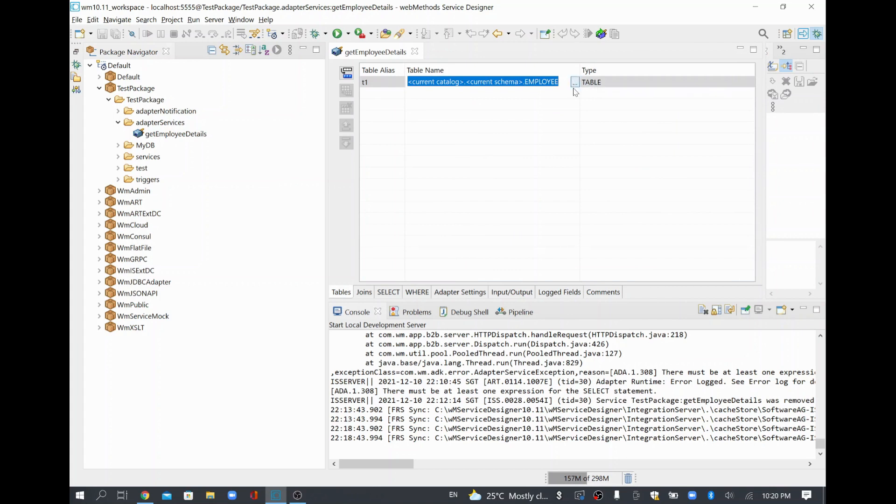
Add the NAME, ID and DEPARTMENT columns of t1 to the service's SELECT output and save the service
click(397, 294)
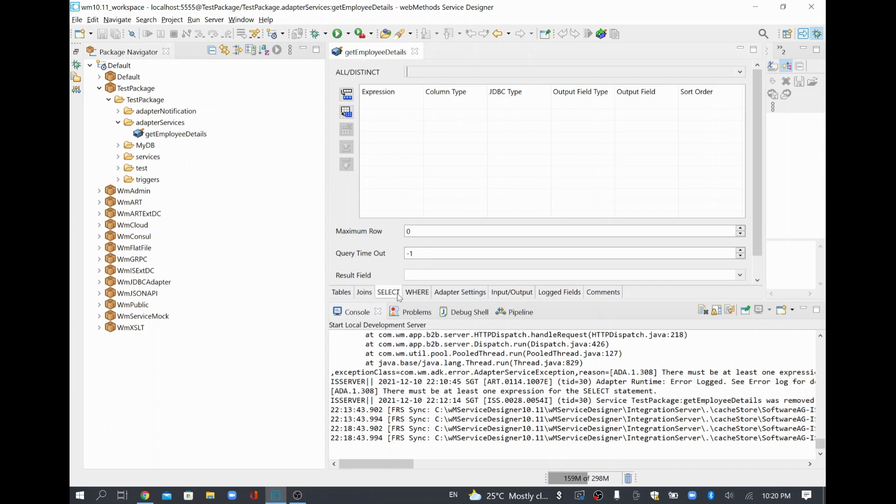
click(346, 95)
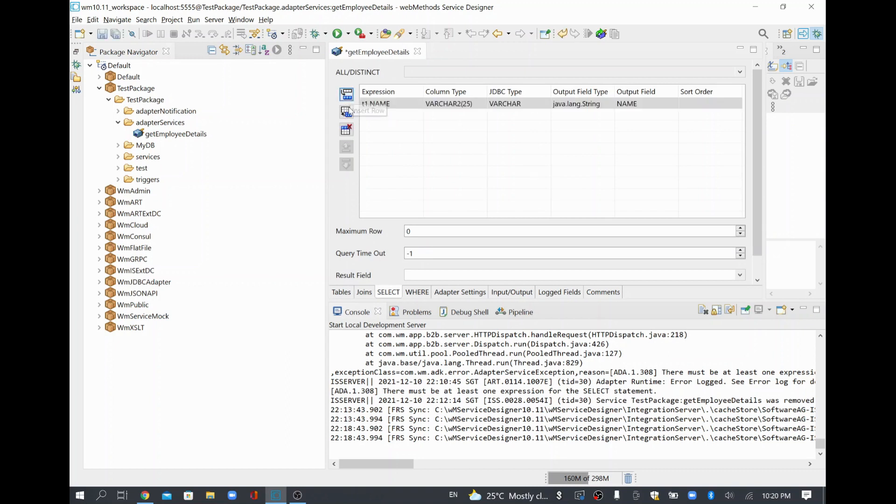
click(348, 111)
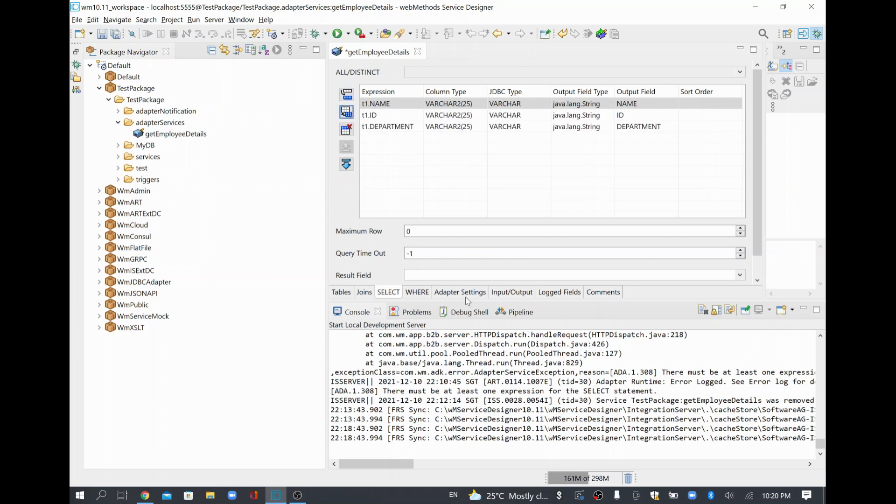
click(447, 295)
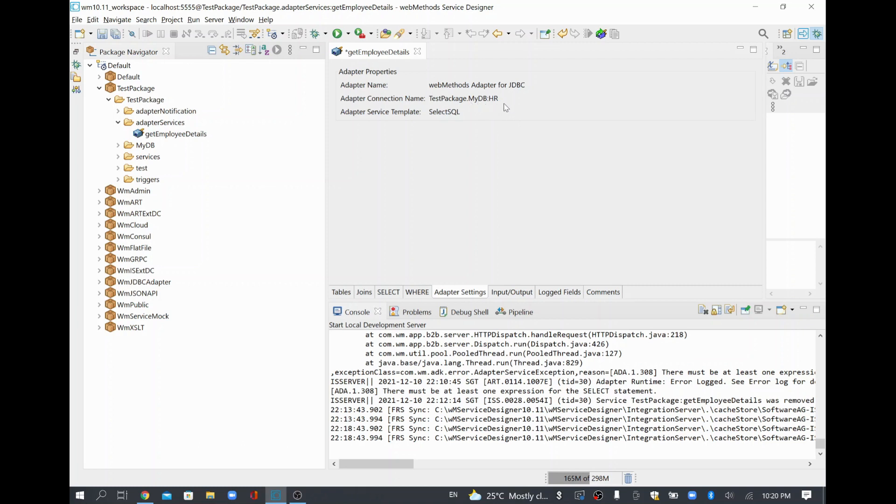
click(103, 35)
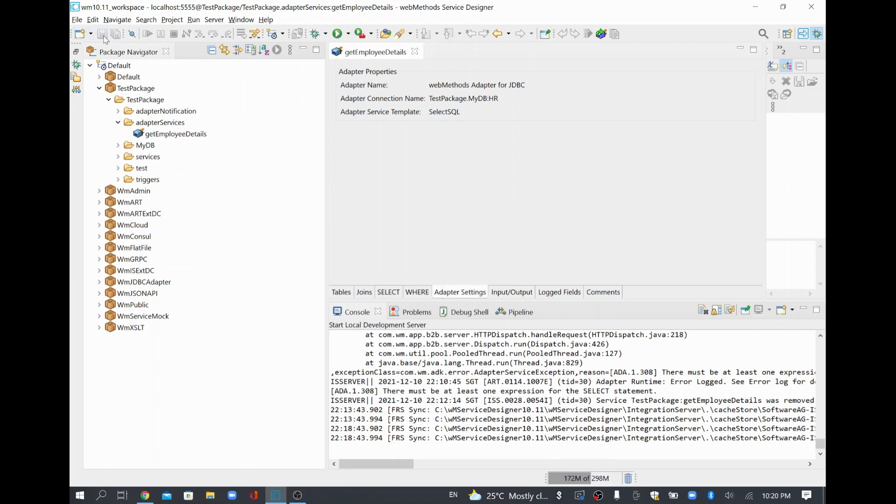
Run the getEmployeeDetails service without entering any input values and inspect the NAME and ID fields of the first result
click(500, 295)
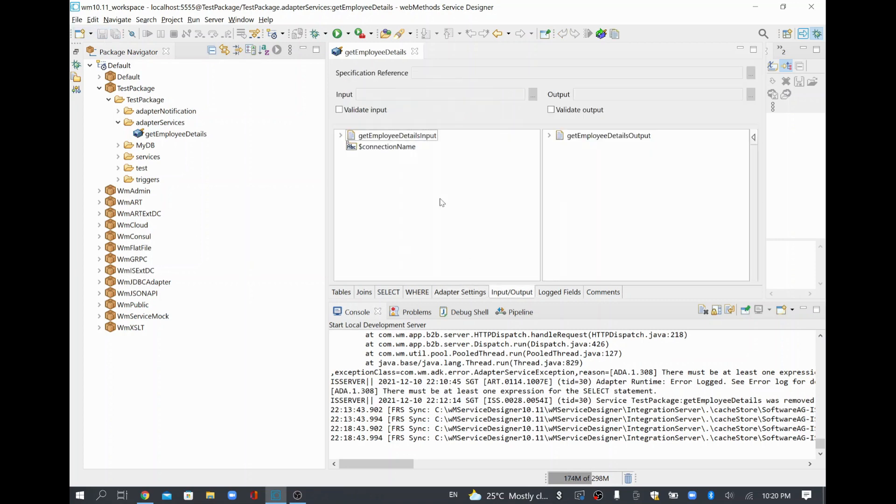
click(407, 147)
right_click(411, 147)
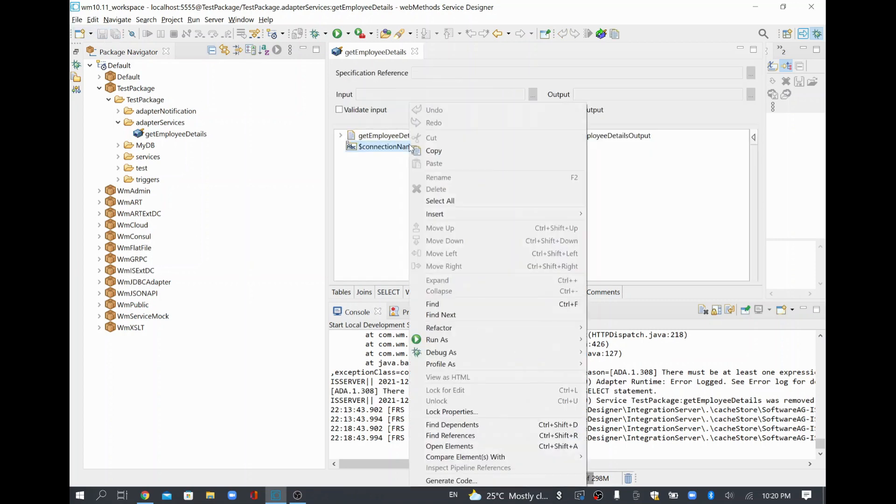
mouse_move(521, 340)
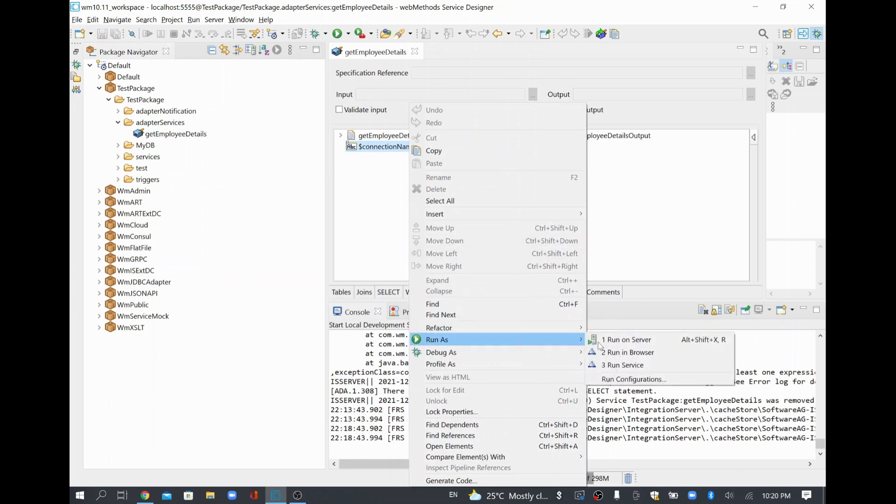
click(640, 366)
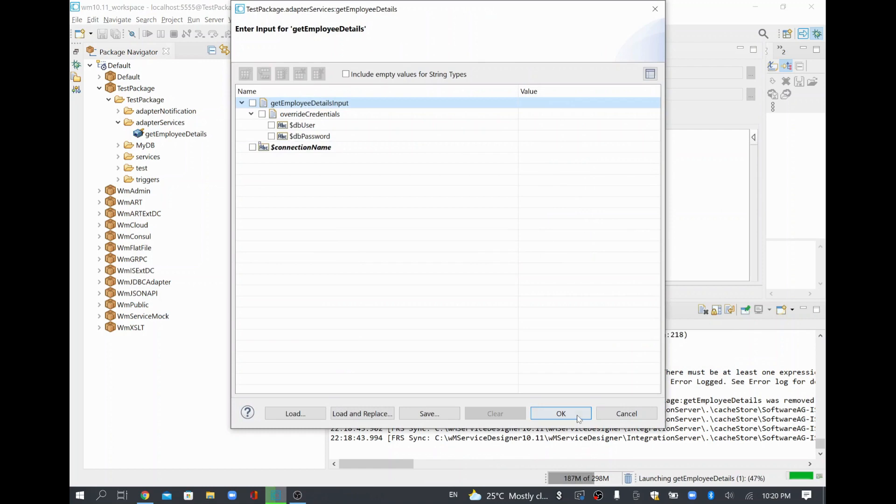
click(561, 414)
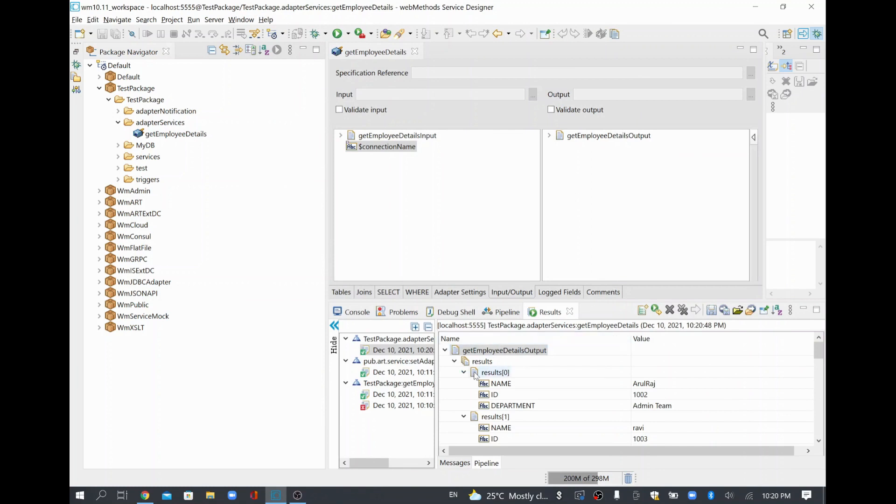
click(500, 383)
click(497, 395)
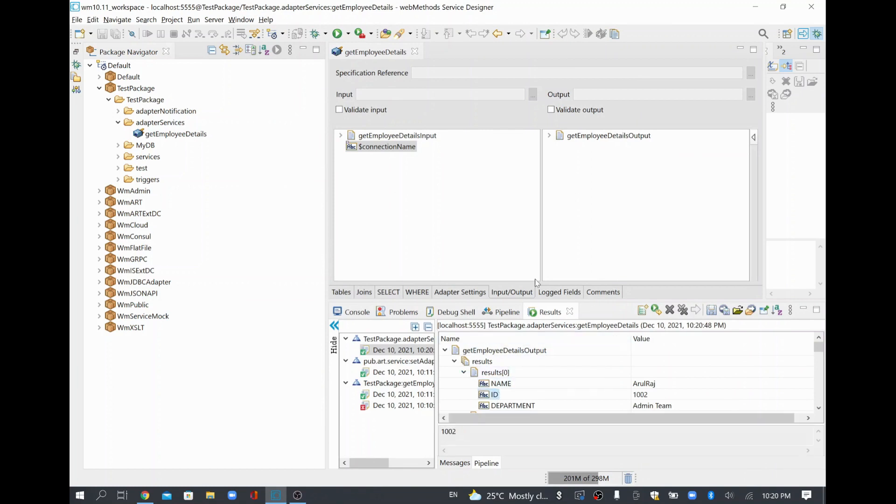
Enlarge the results area to read all returned employee records, and check the connection in getEmployeeDetails' adapter settings
click(462, 372)
click(476, 363)
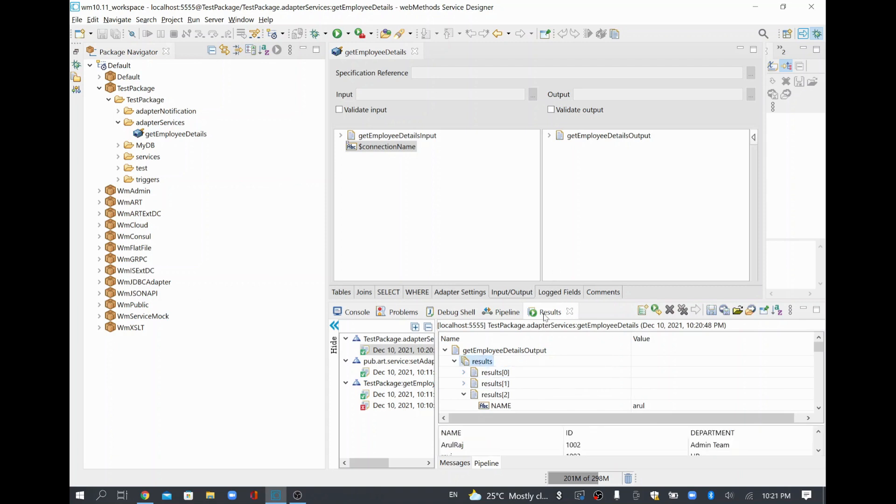
drag(551, 300, 552, 203)
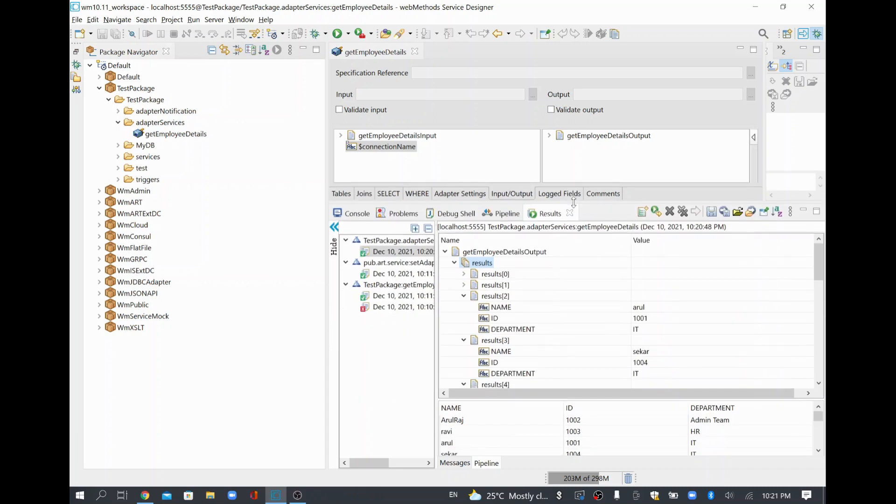
scroll(632, 437, down, 2)
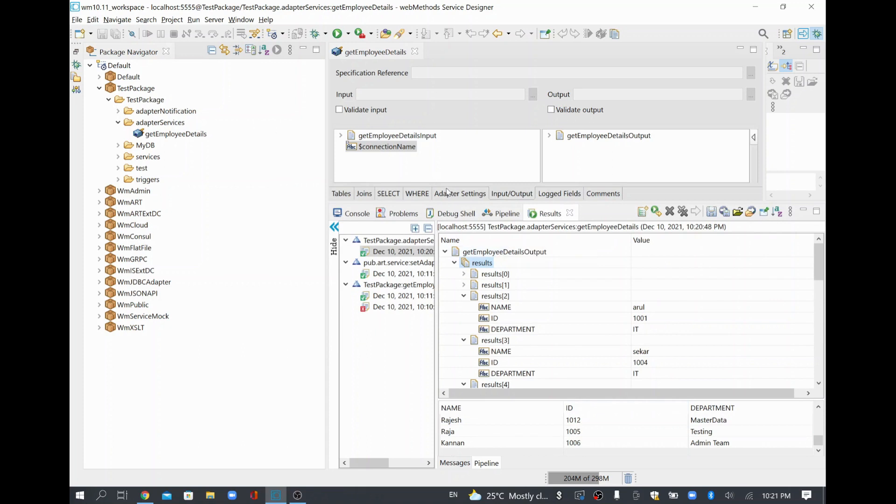
click(448, 194)
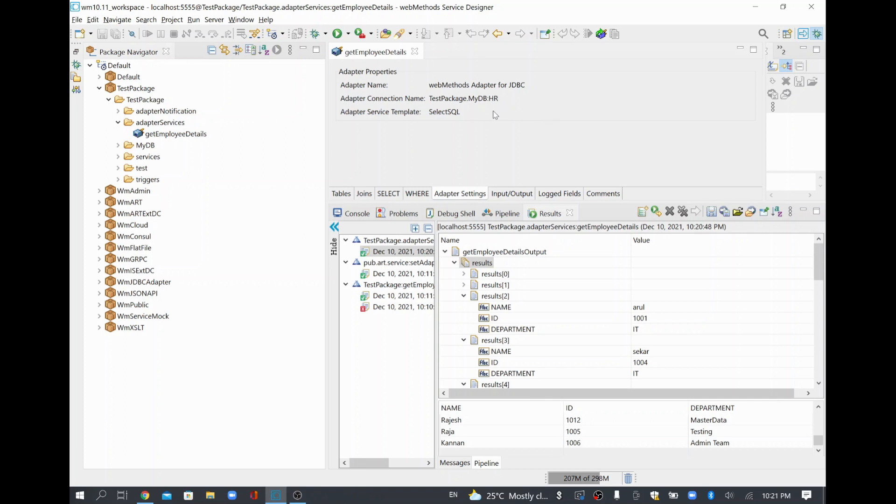
Switch to Chrome, copy the connection name TestPackage.MyDB:HRNew from the JDBC connections list, and return to Service Designer
key(alt+Tab)
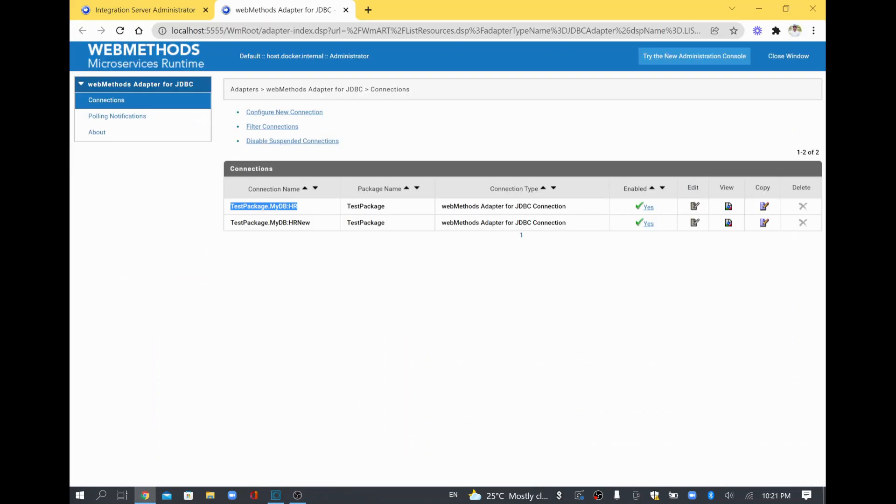
drag(311, 223, 230, 222)
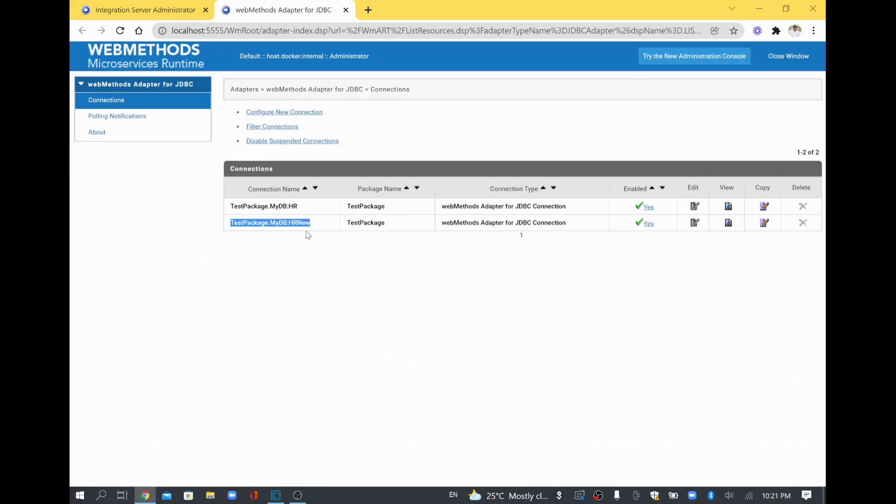
double_click(290, 222)
drag(270, 223, 230, 222)
triple_click(289, 223)
key(ctrl+c)
key(alt+Tab)
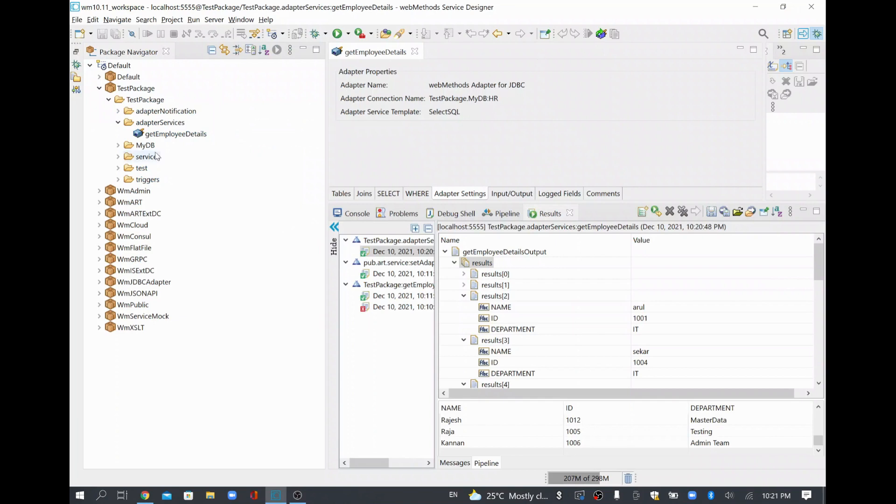
Open the setAdapterServiceNodeConnection service from pub.art.service in the WmART package
double_click(158, 123)
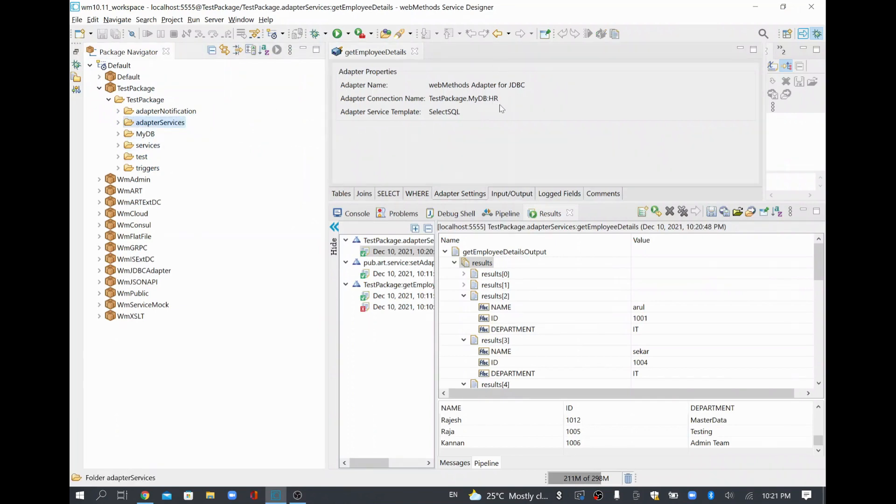
click(99, 192)
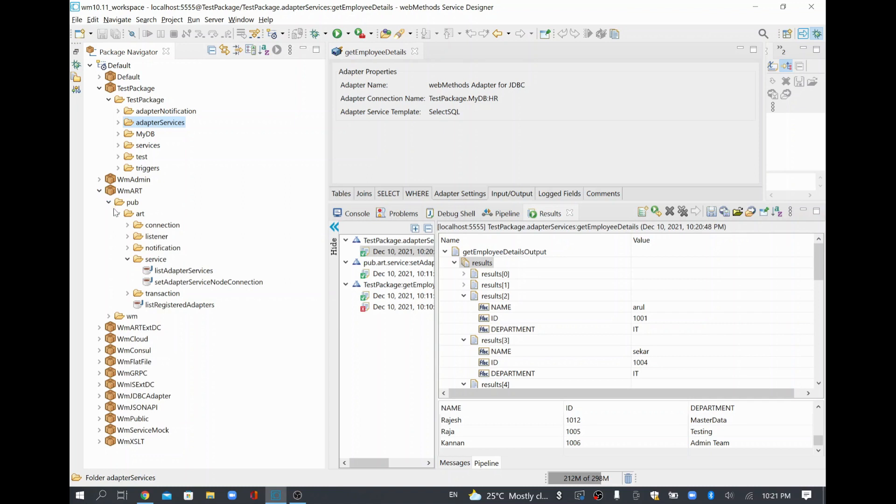
click(132, 204)
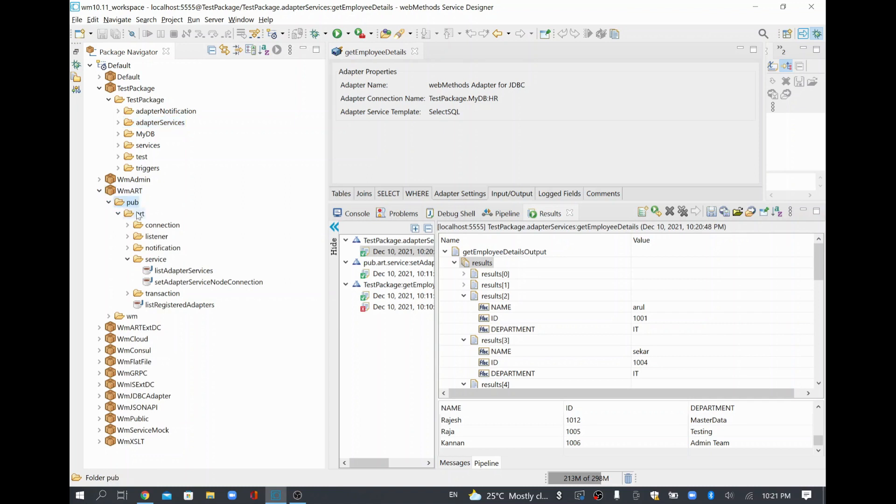
click(138, 214)
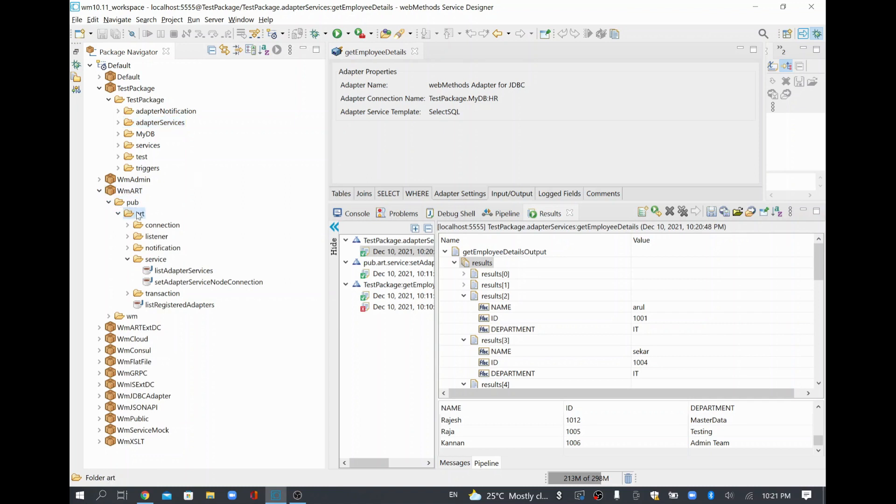
click(157, 260)
double_click(192, 282)
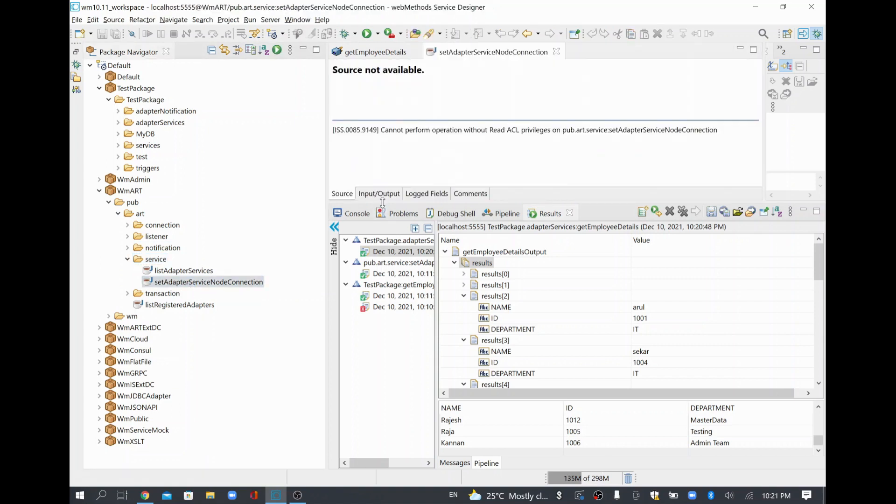
Examine the serviceName and connectionAlias inputs of setAdapterServiceNodeConnection and compare them with the connections list in Chrome
click(379, 194)
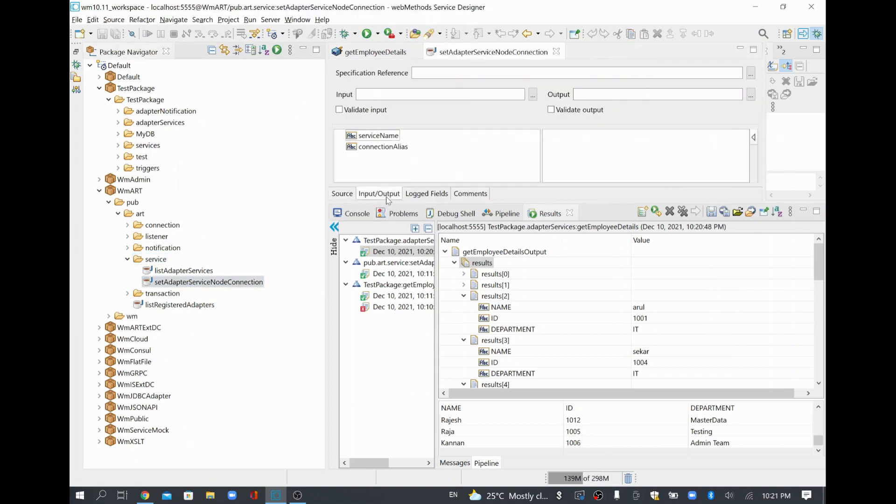
click(390, 136)
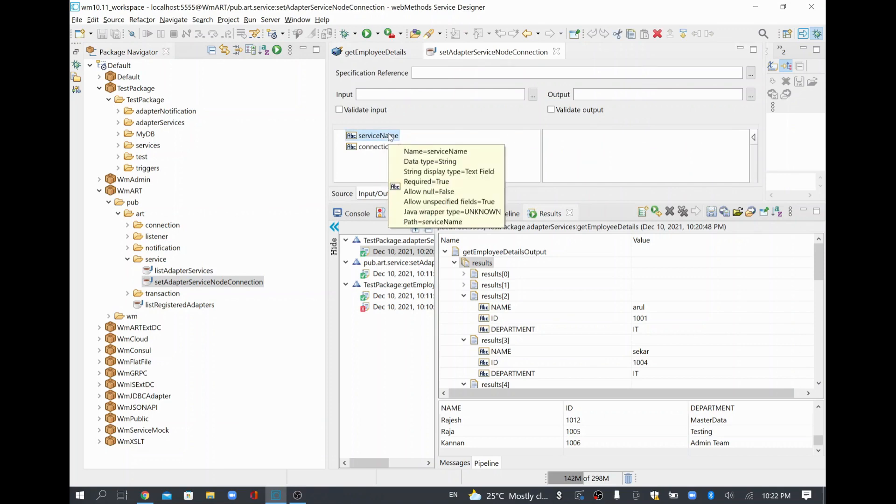
click(382, 147)
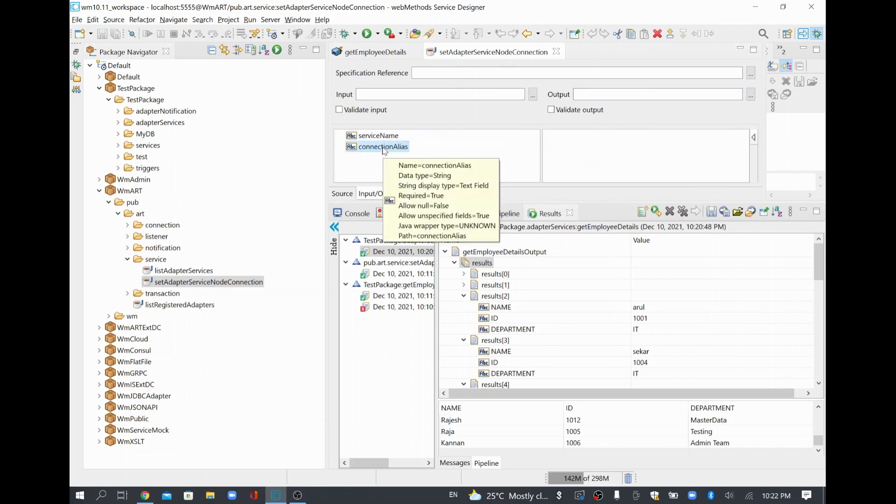
key(alt+Tab)
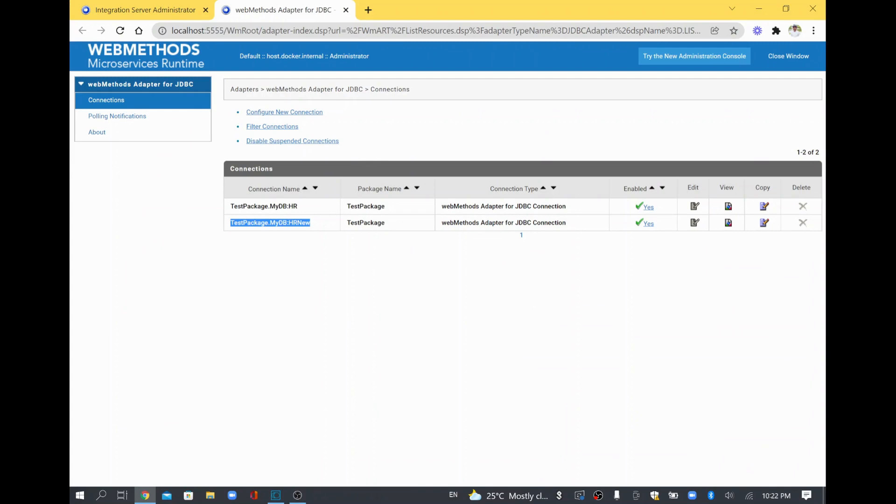
key(alt+Tab)
right_click(374, 149)
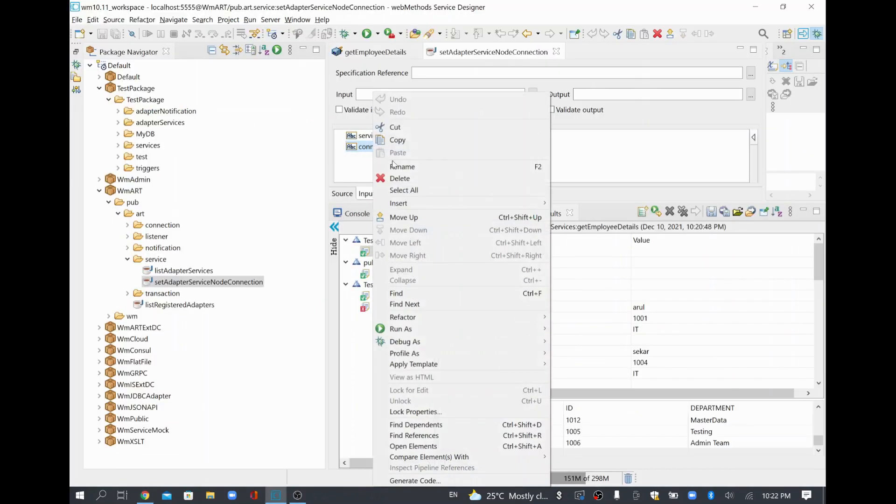
mouse_move(454, 327)
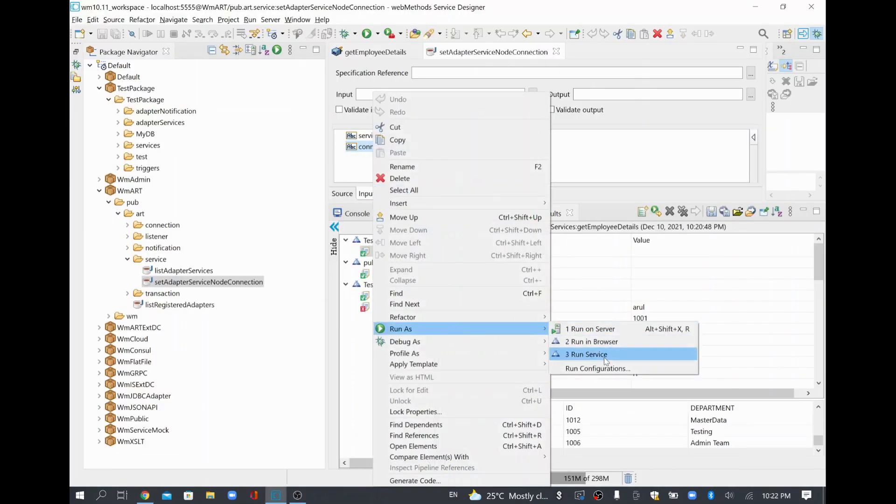
click(589, 354)
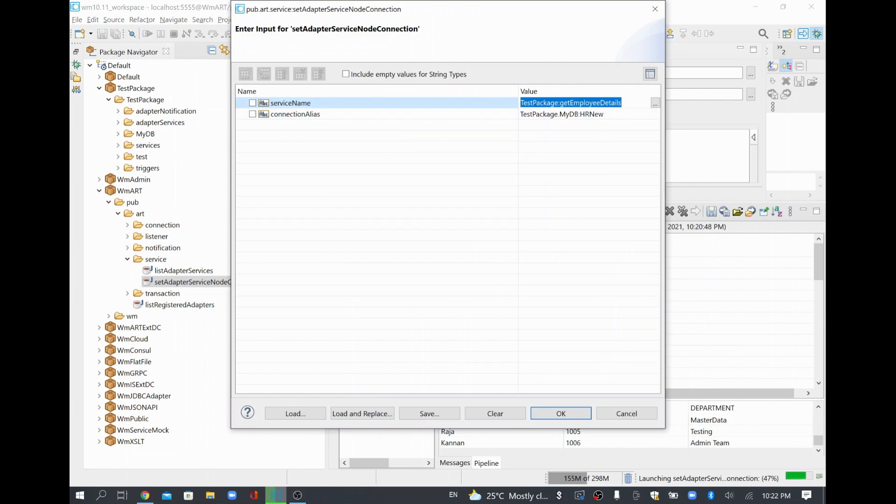
click(622, 102)
key(BackSpace)
key(Return)
click(624, 104)
key(BackSpace)
key(Tab)
key(BackSpace)
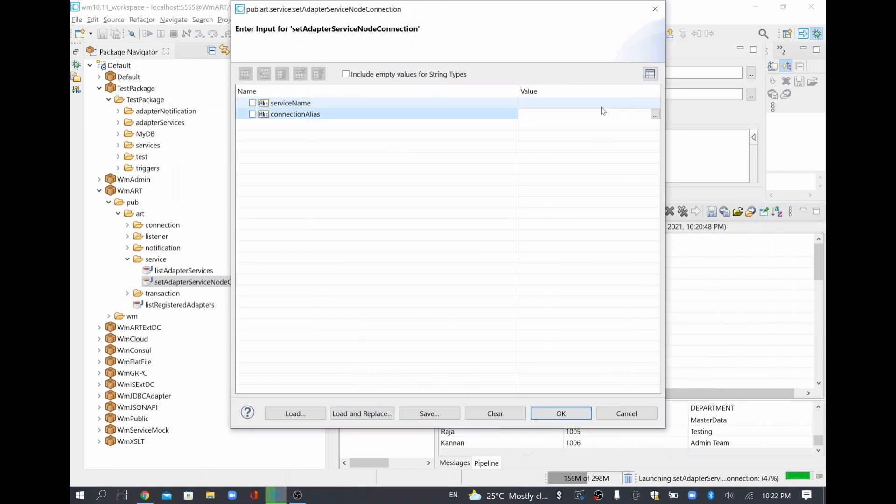
key(ctrl+v)
key(alt+Tab)
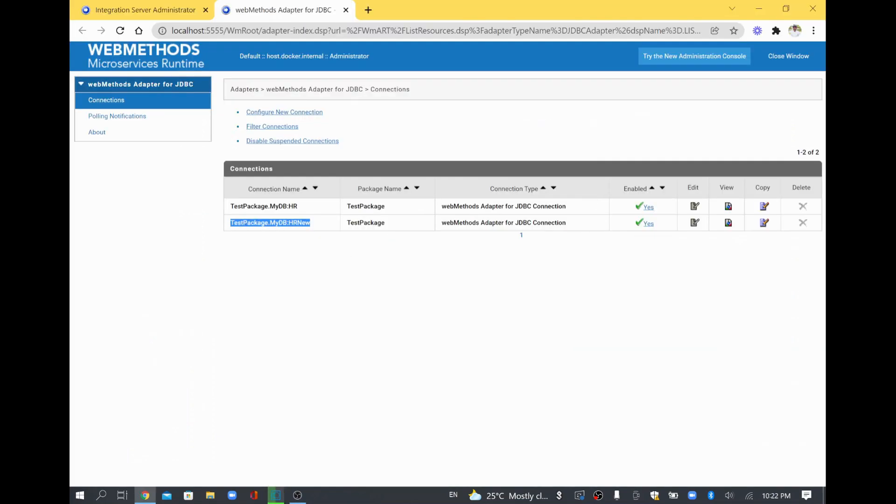
key(alt+Tab)
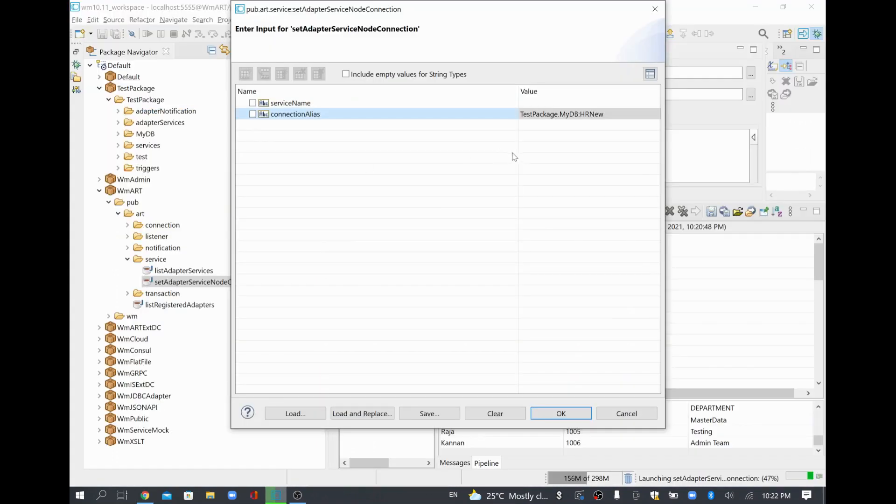
click(623, 118)
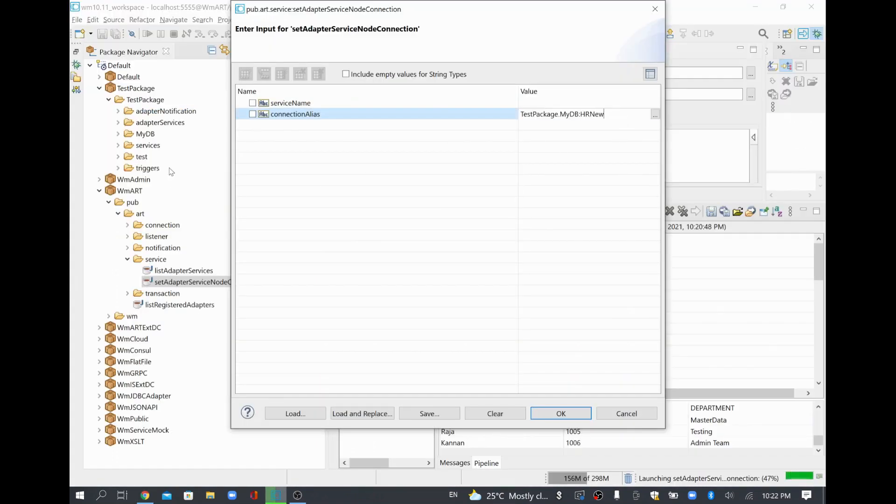
click(627, 413)
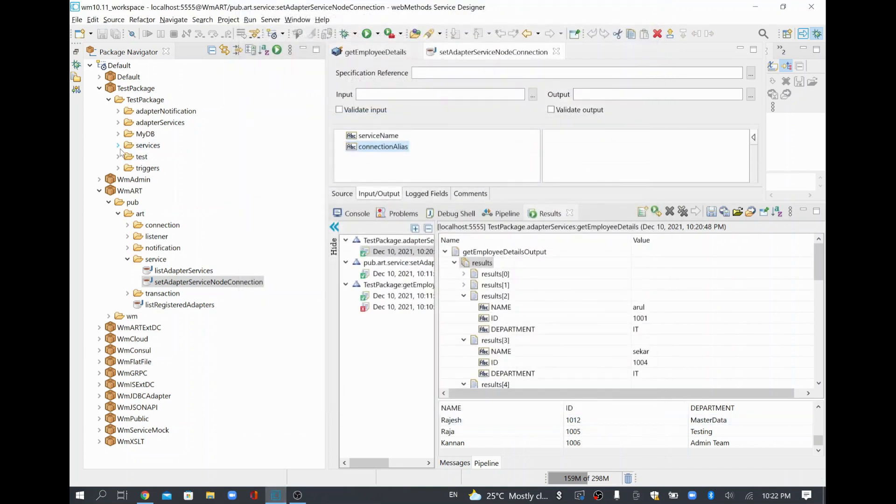
Copy the getEmployeeDetails service from TestPackage's adapterServices folder and reselect setAdapterServiceNodeConnection in WmART
click(118, 146)
click(119, 123)
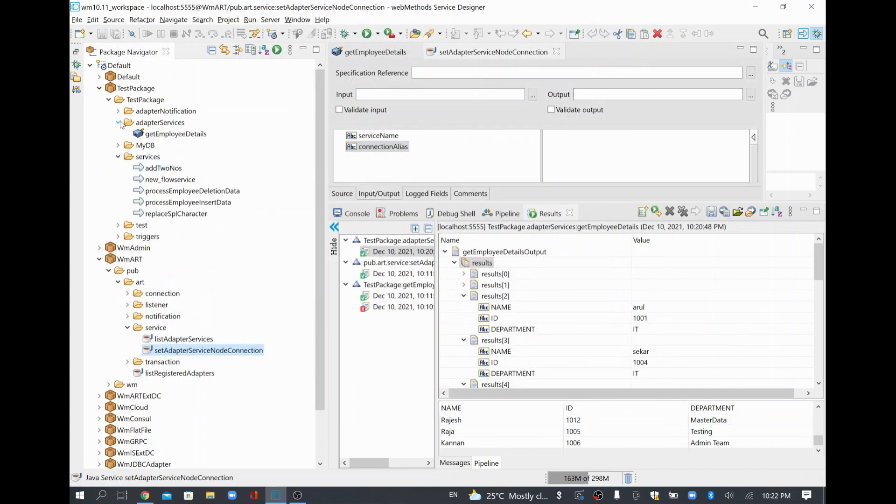
right_click(169, 136)
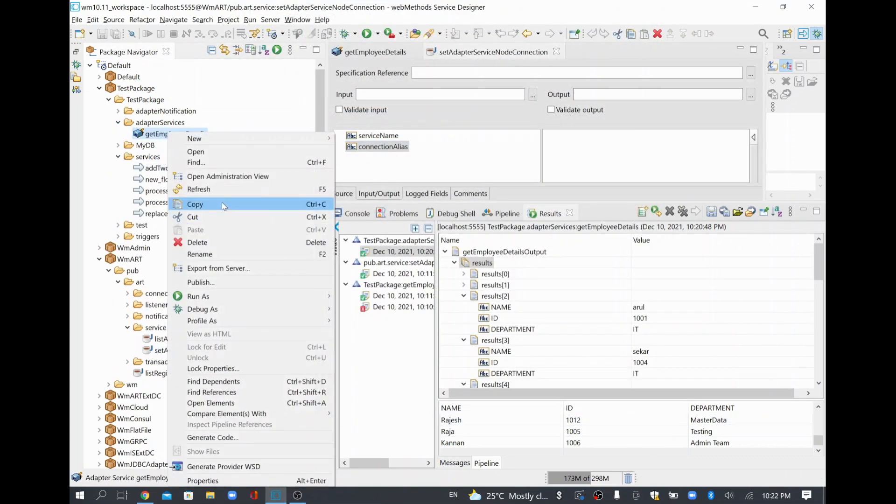
click(222, 204)
click(205, 350)
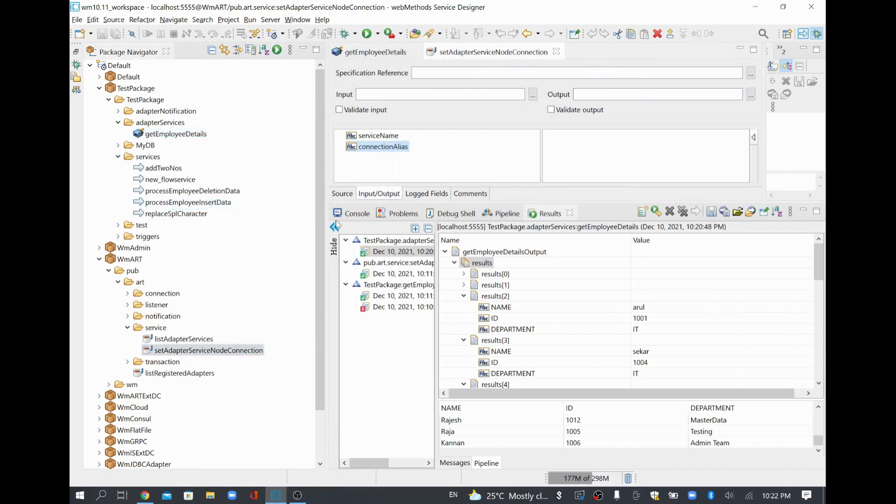
Run setAdapterServiceNodeConnection with serviceName TestPackage.adapterServices:getEmployeeDetails and connectionAlias TestPackage.MyDB:HRNew
right_click(395, 151)
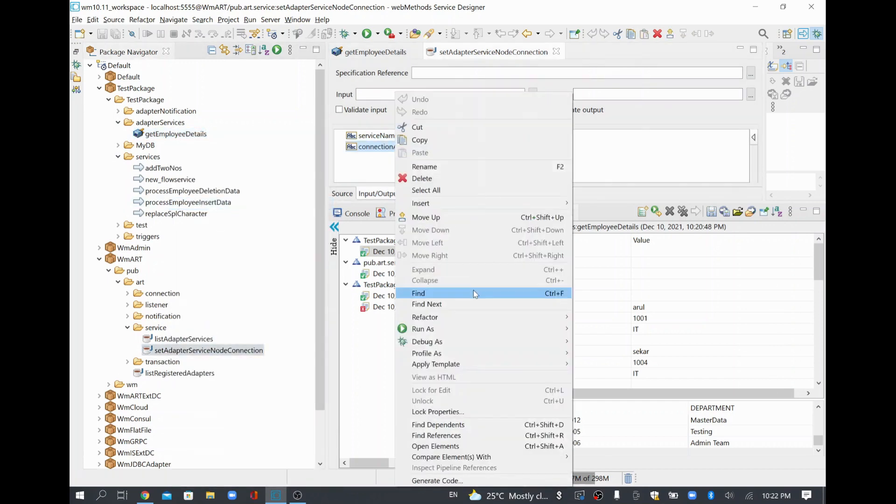
mouse_move(472, 333)
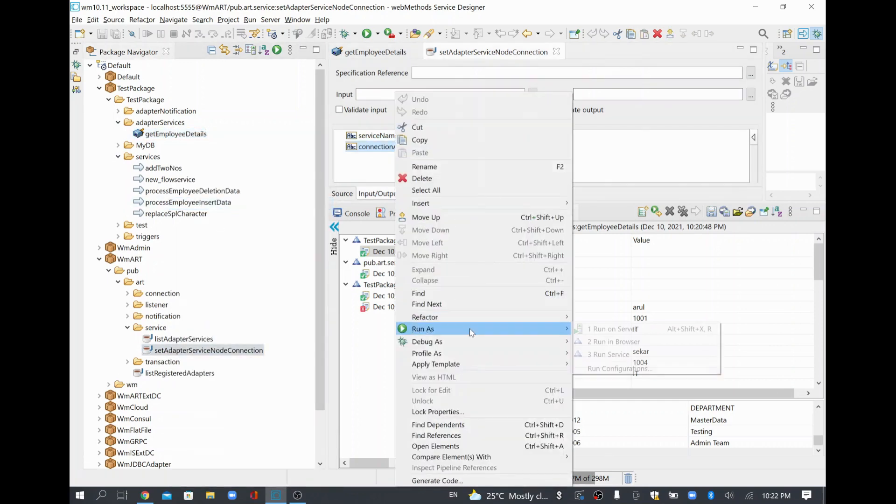
click(622, 355)
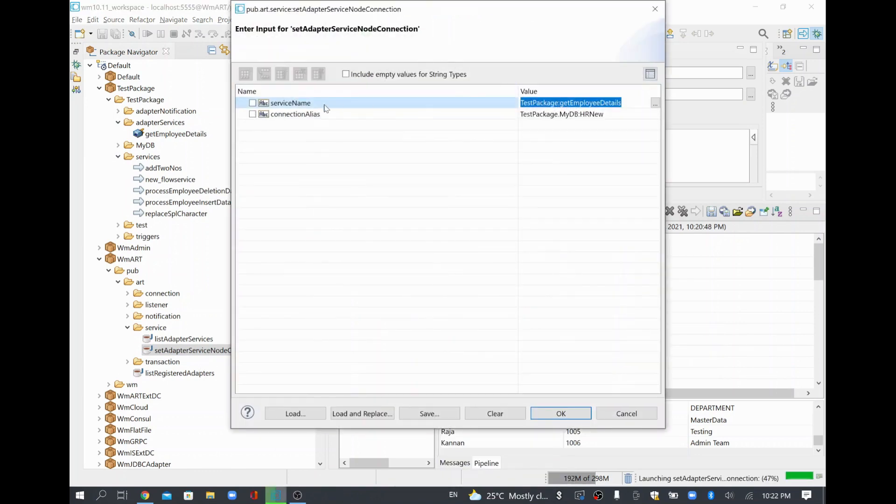
key(ctrl+v)
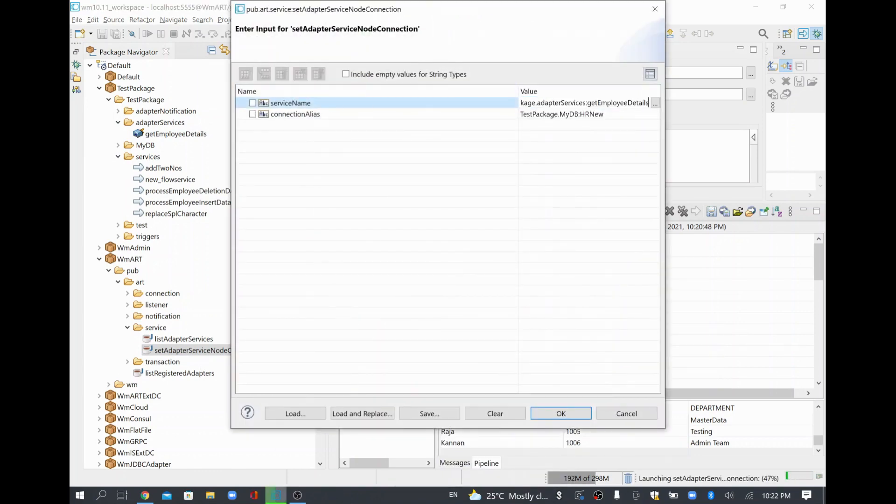
drag(617, 103, 515, 103)
key(ctrl+a)
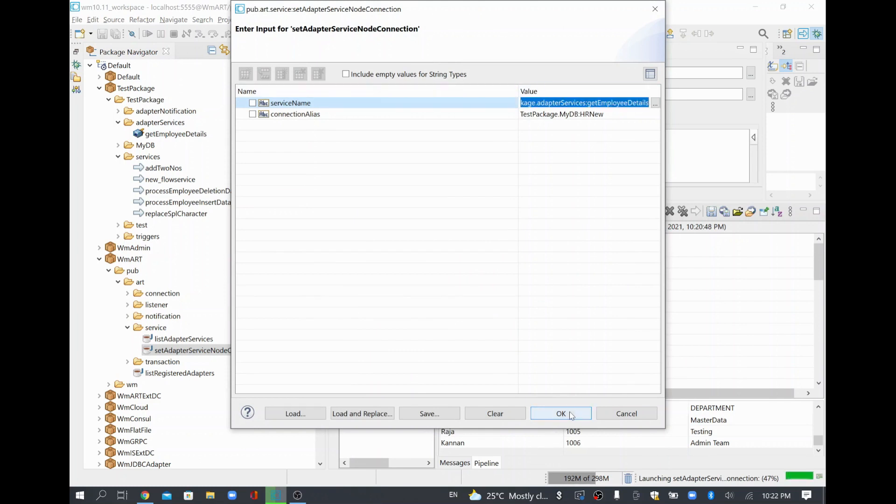
click(615, 116)
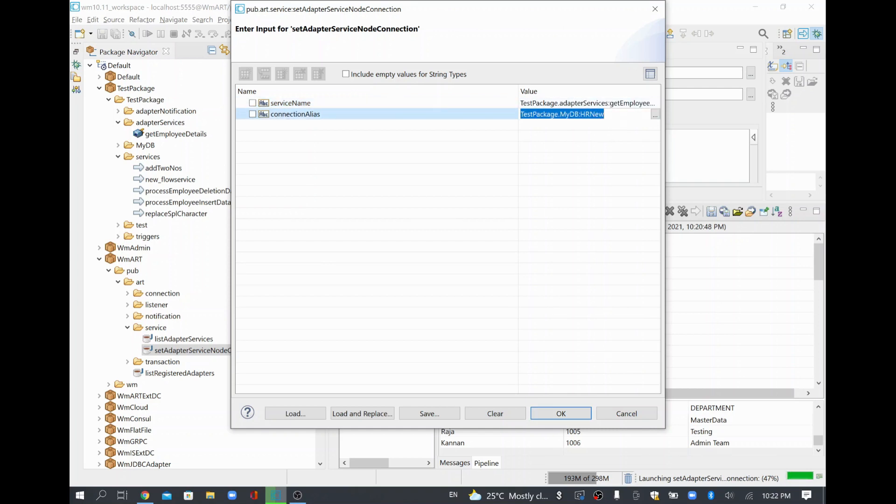
click(571, 415)
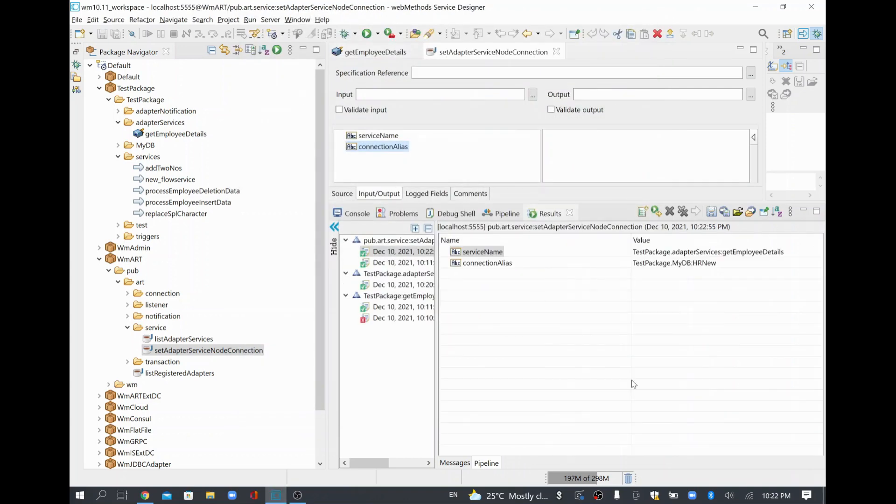
Close and reopen getEmployeeDetails from TestPackage's adapterServices folder and check the adapter connection name in its adapter settings
click(415, 53)
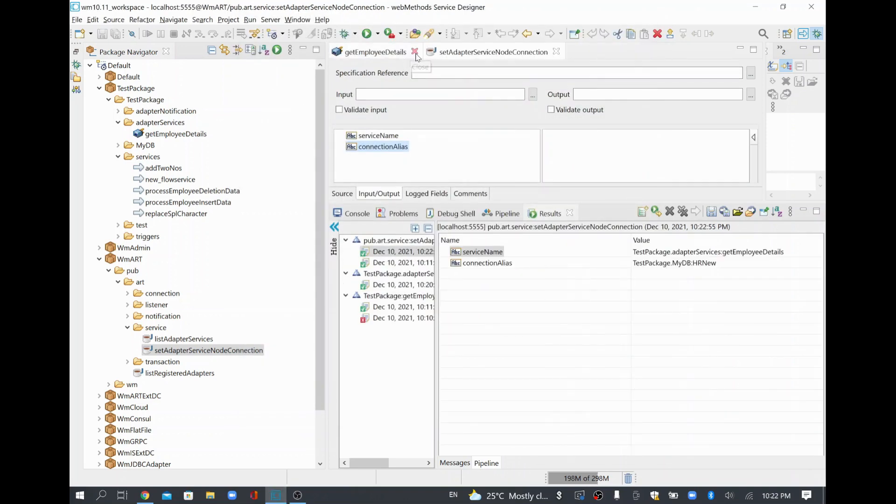
click(186, 135)
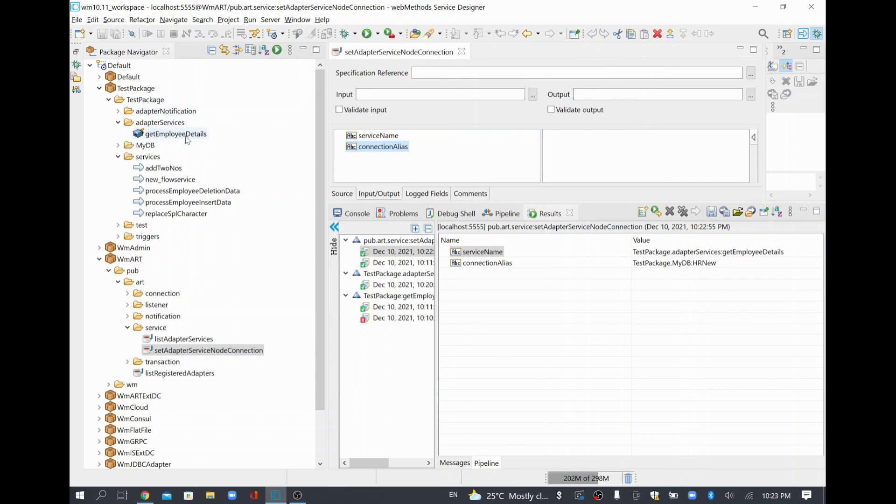
double_click(186, 139)
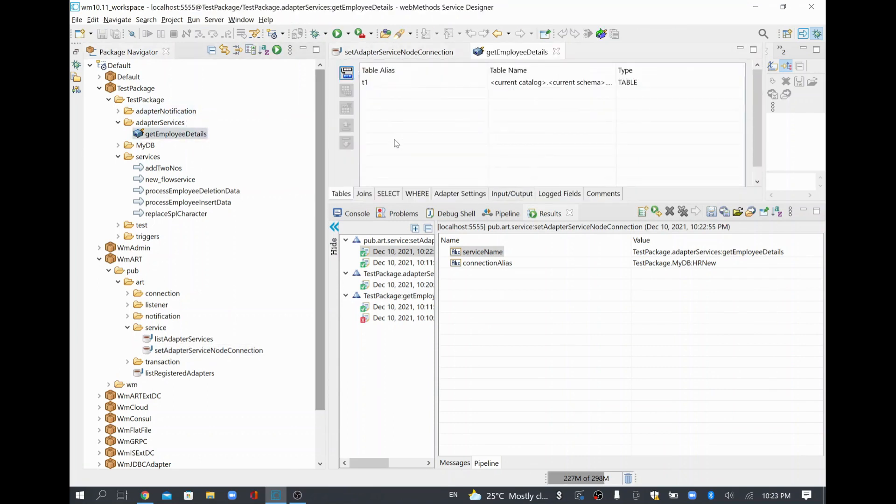
click(450, 193)
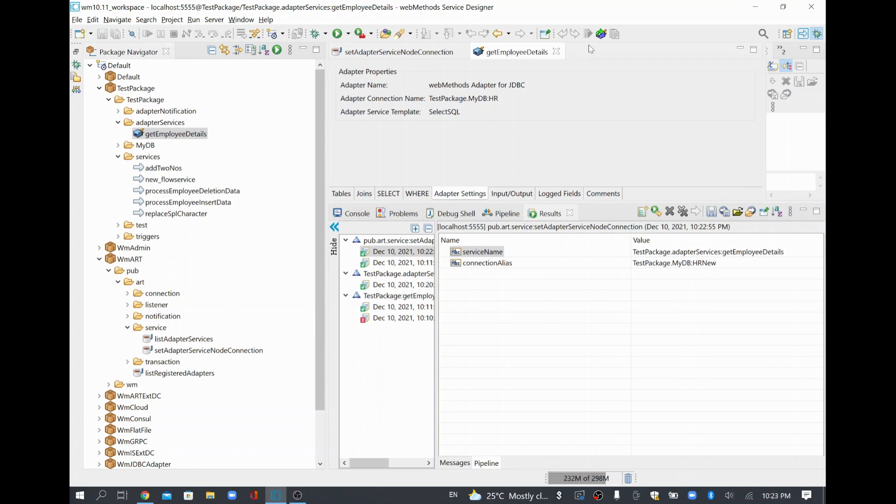
click(602, 34)
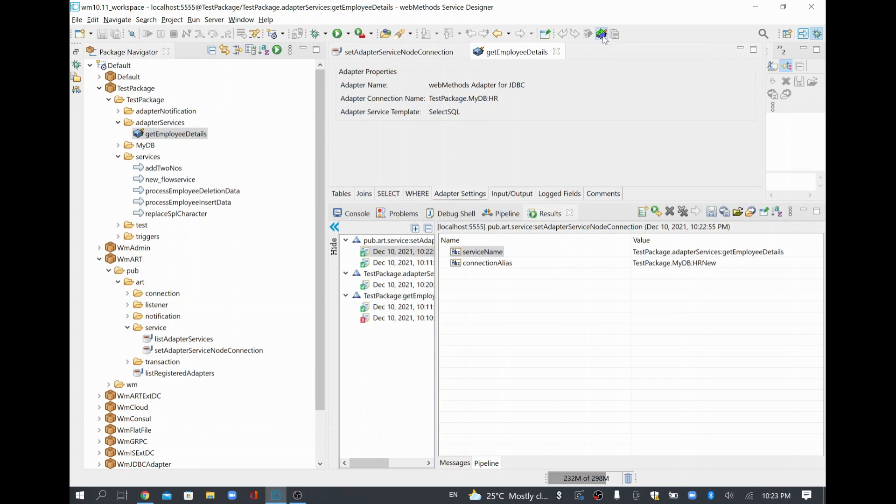
Reload getEmployeeDetails by closing and reopening it once more, and recheck its adapter connection name
click(559, 51)
click(514, 255)
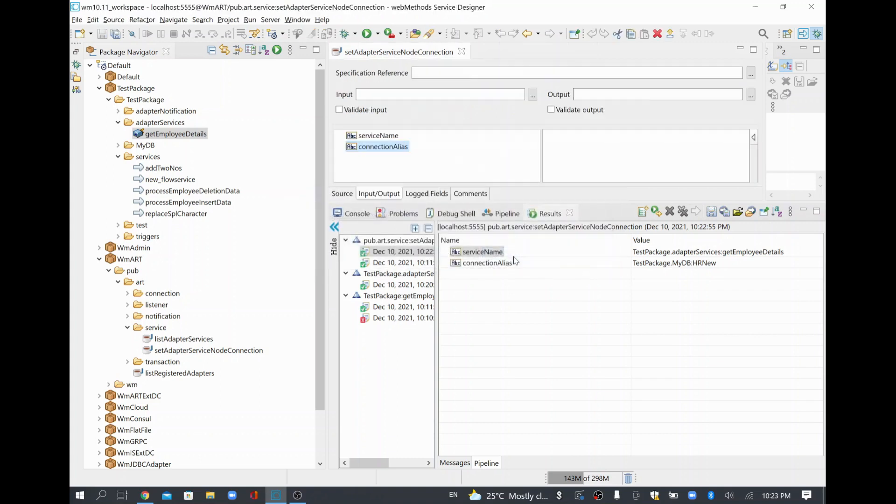
double_click(206, 133)
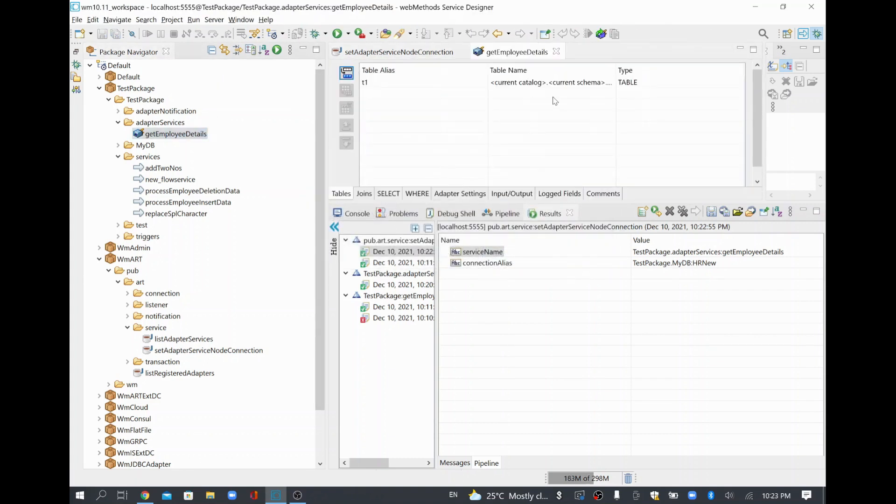
click(455, 194)
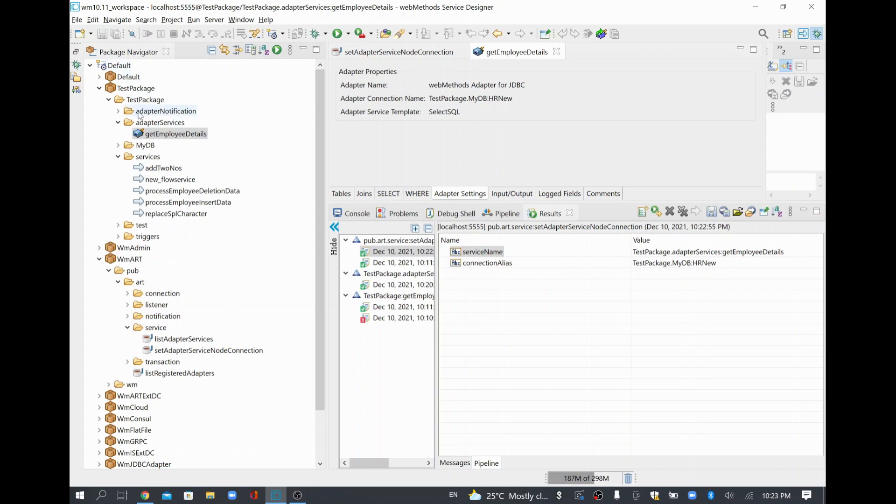
Refresh the Default Integration Server in the package tree
right_click(121, 65)
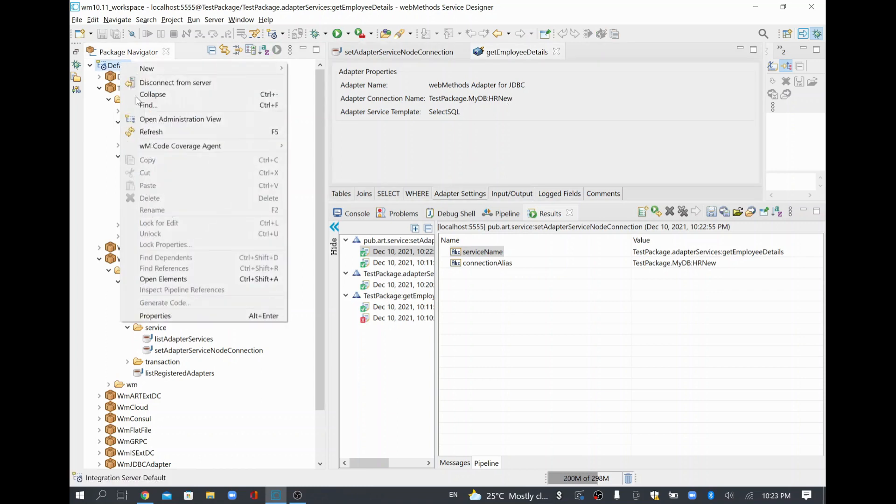
click(182, 135)
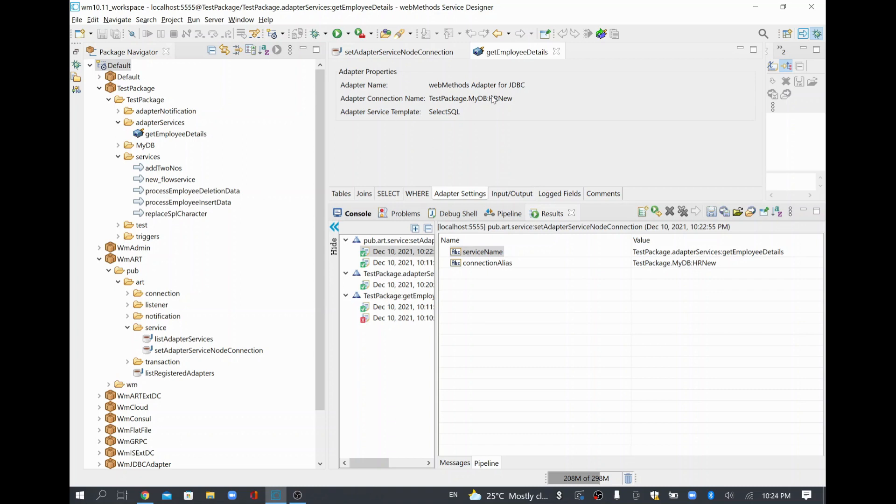
double_click(189, 351)
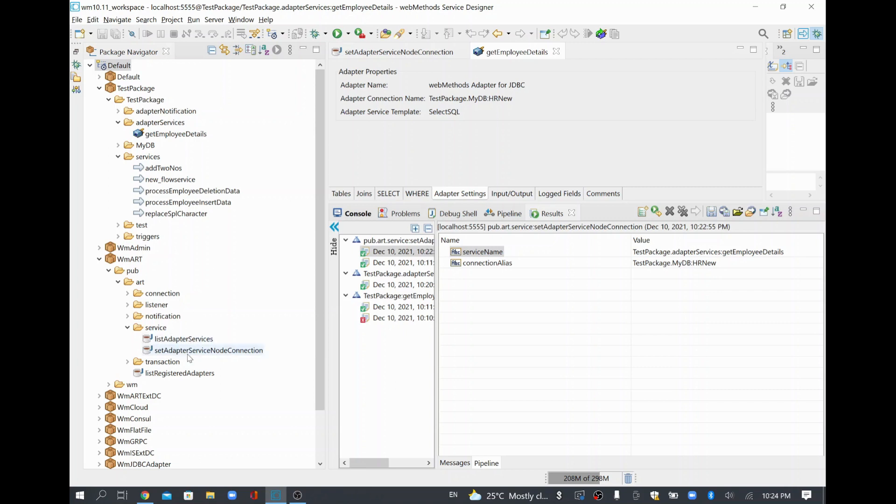